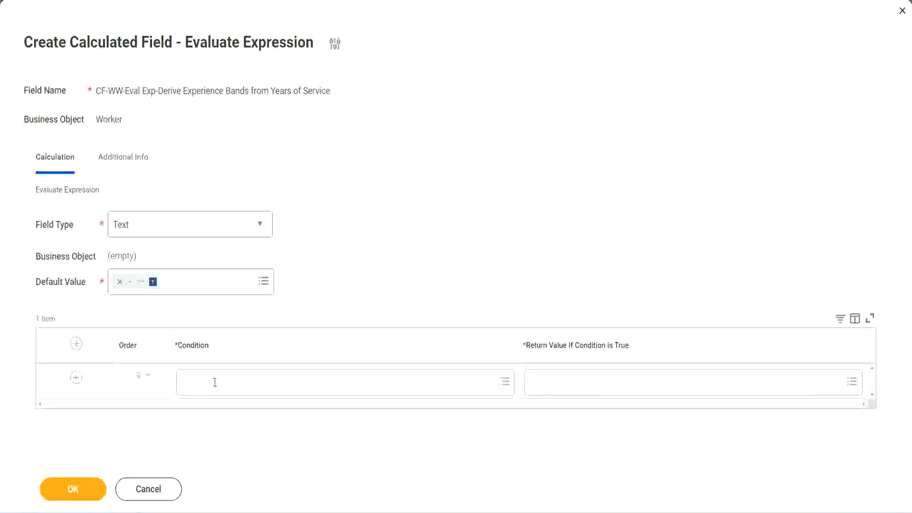
Step: Copy the Field 1 name from the Notepad++ notes and set the first condition to CF-WW-TF-Length of Service between 0 and 7 years
left_click(215, 384)
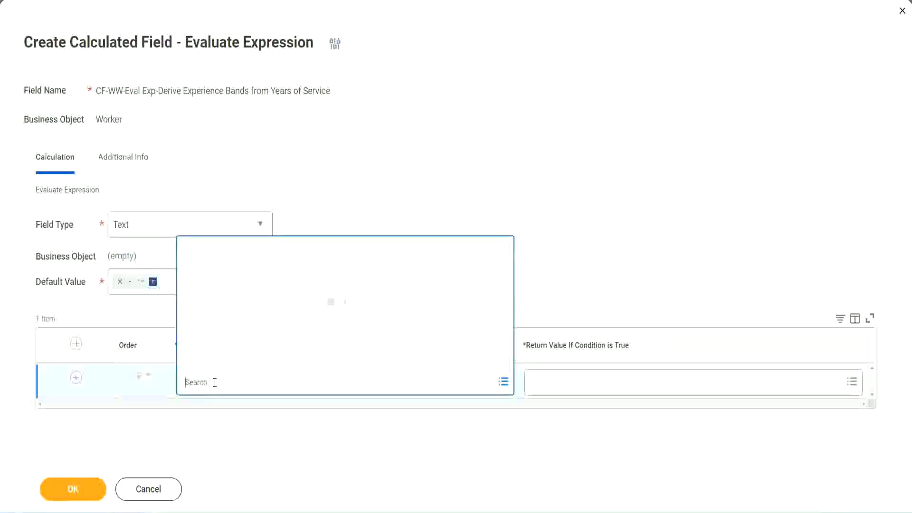
left_click(349, 212)
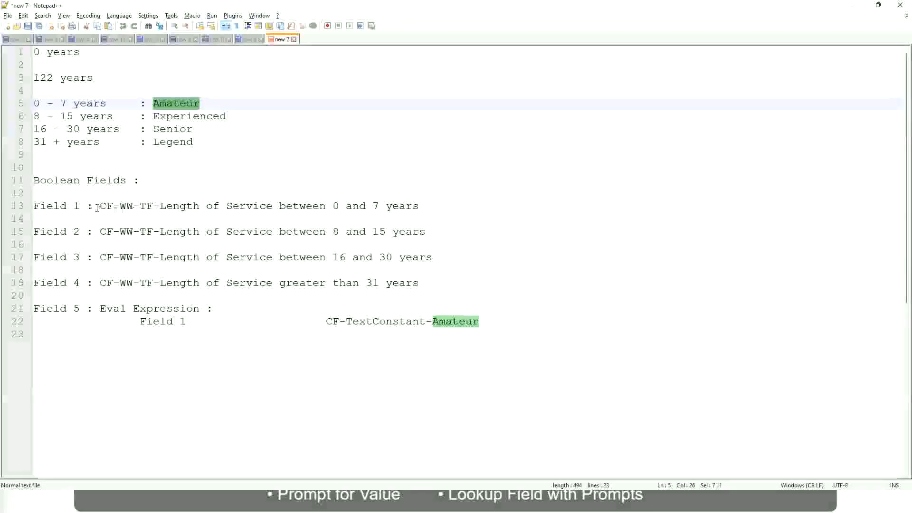
left_click_drag(100, 206, 420, 210)
key("ctrl+c")
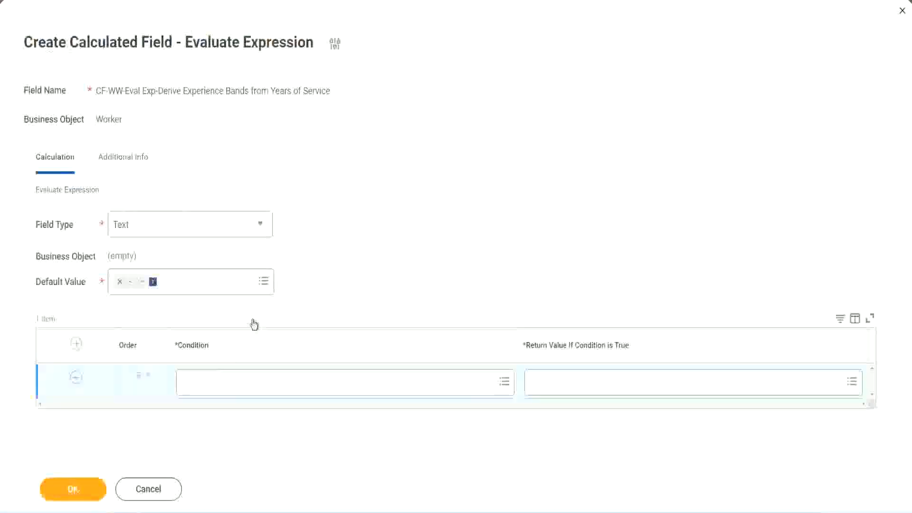
left_click(232, 386)
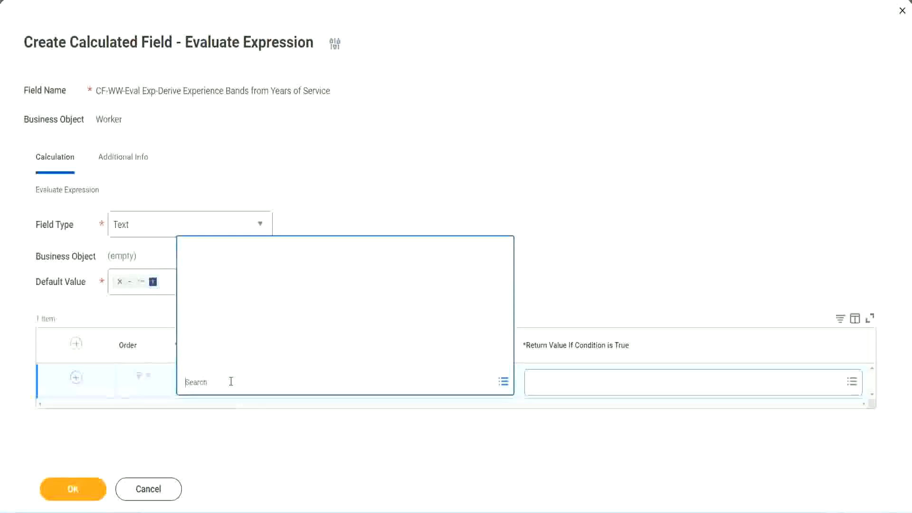
key("ctrl+v")
key("Return")
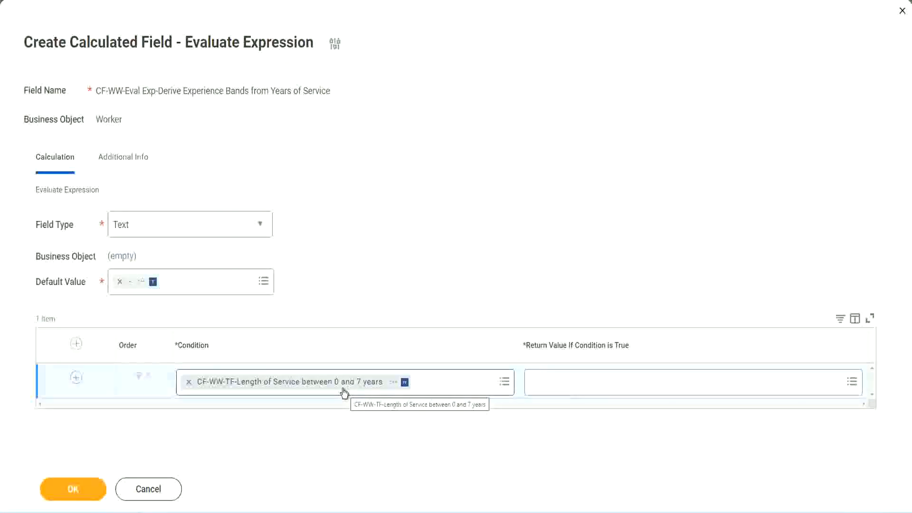
left_click(593, 389)
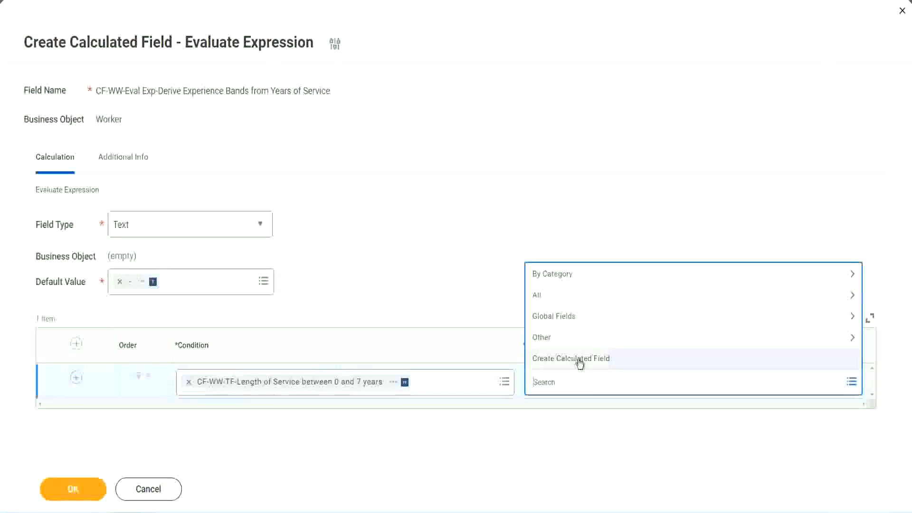
left_click(529, 237)
left_click(550, 387)
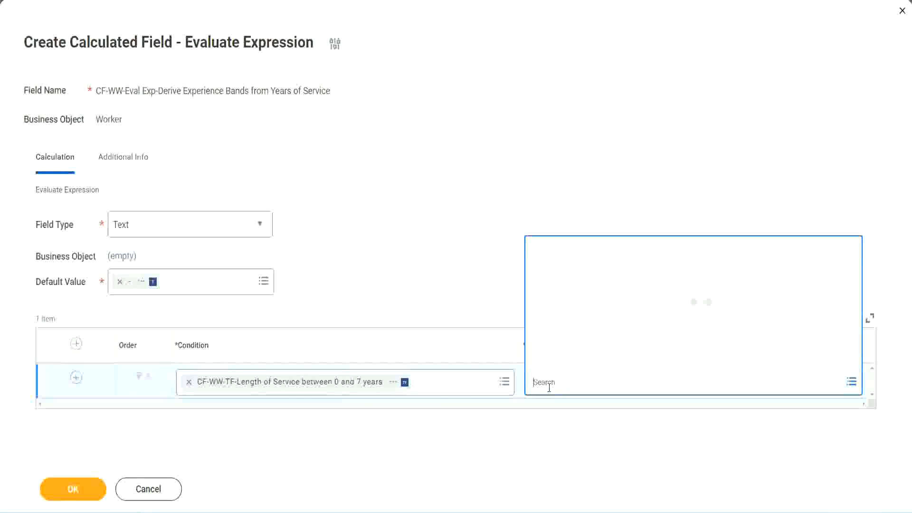
type("Amaterue")
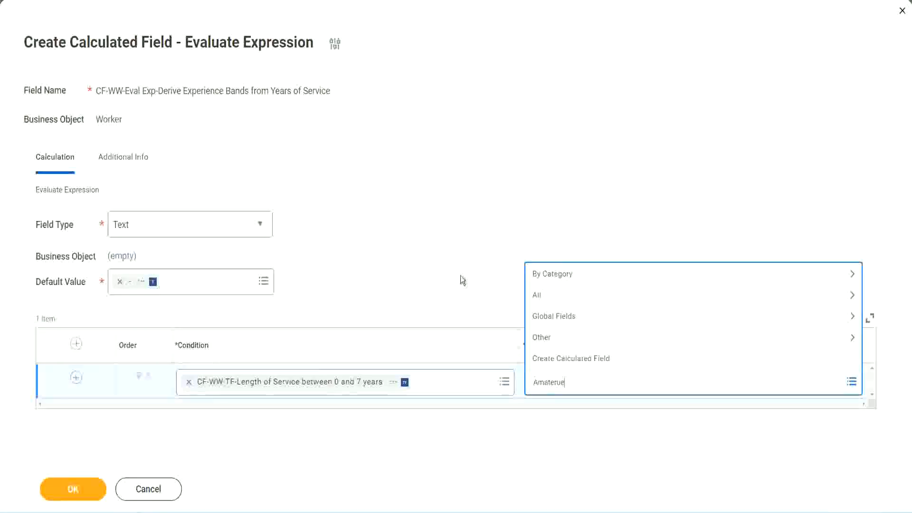
left_click(460, 276)
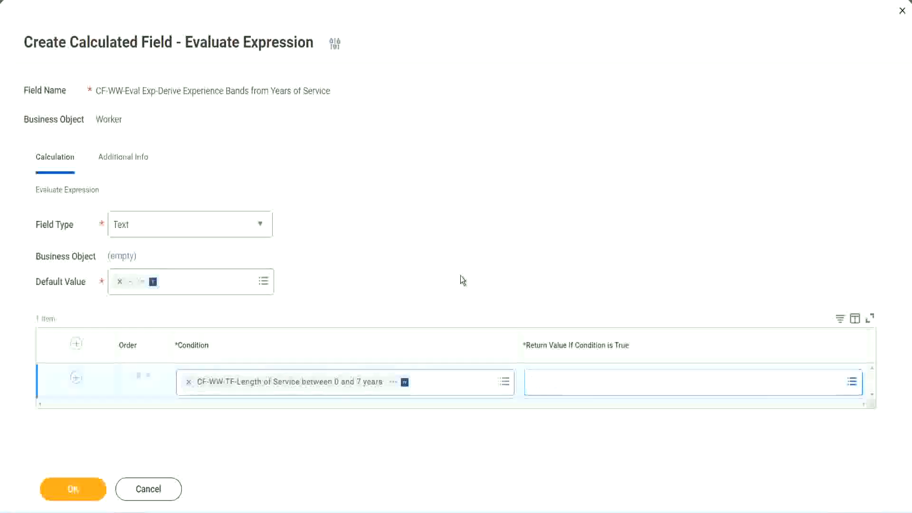
left_click(574, 389)
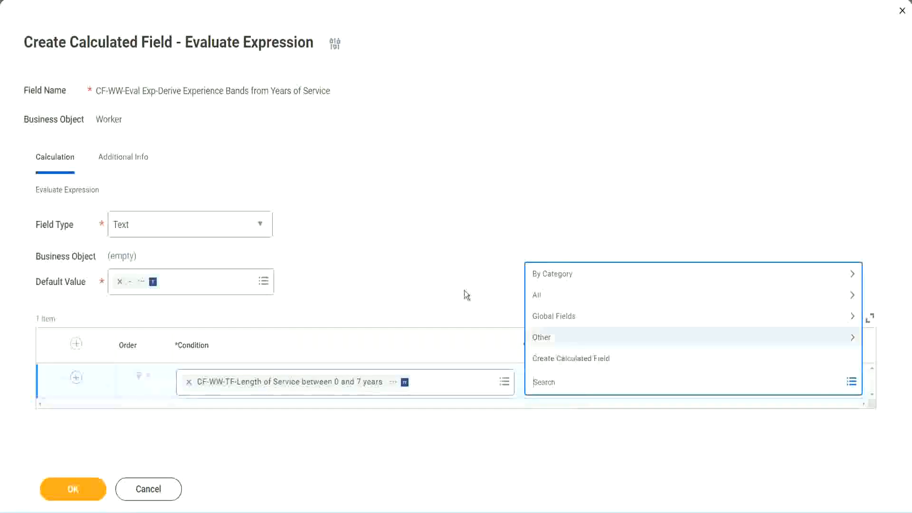
left_click(460, 276)
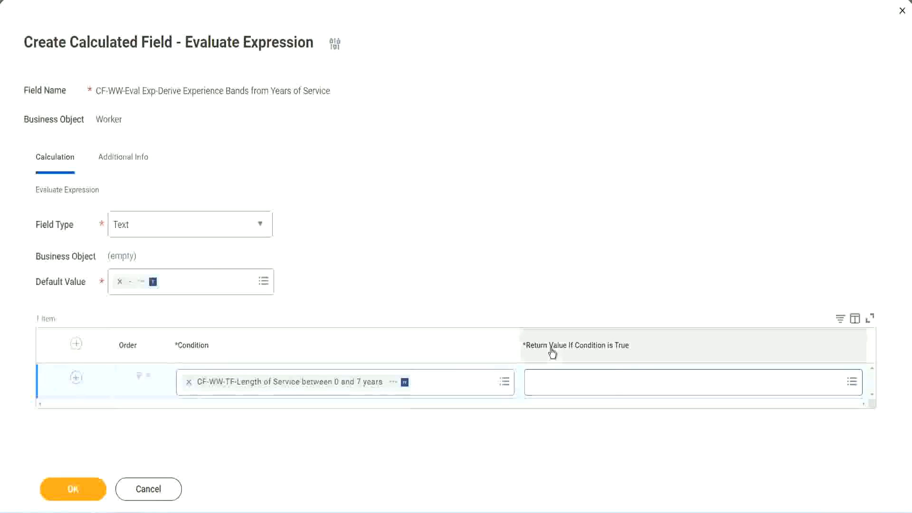
Step: Start creating a new calculated field for the first row's return value and name it CF-WW-TC-Amateur
left_click(591, 385)
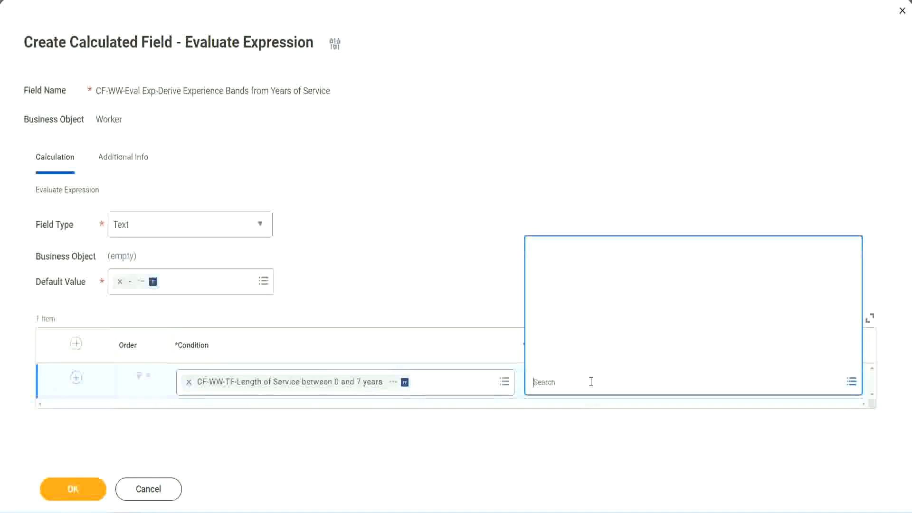
left_click(584, 360)
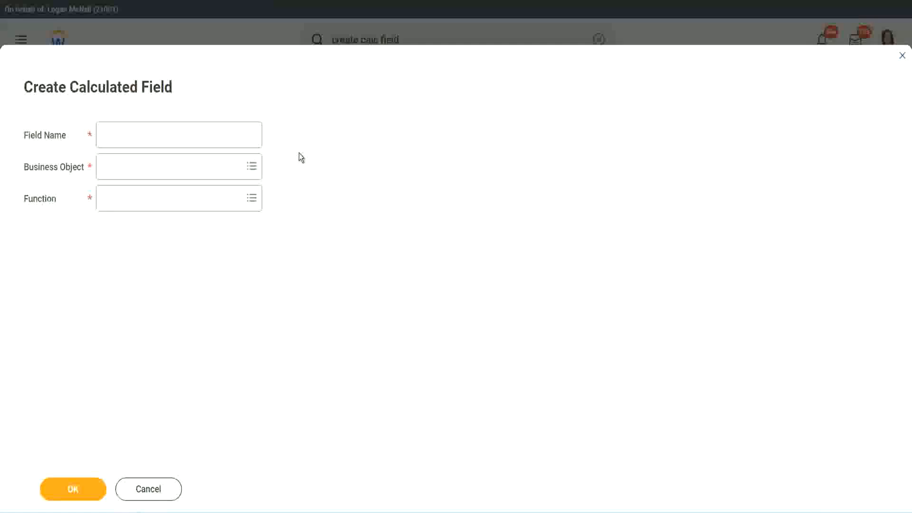
left_click(112, 136)
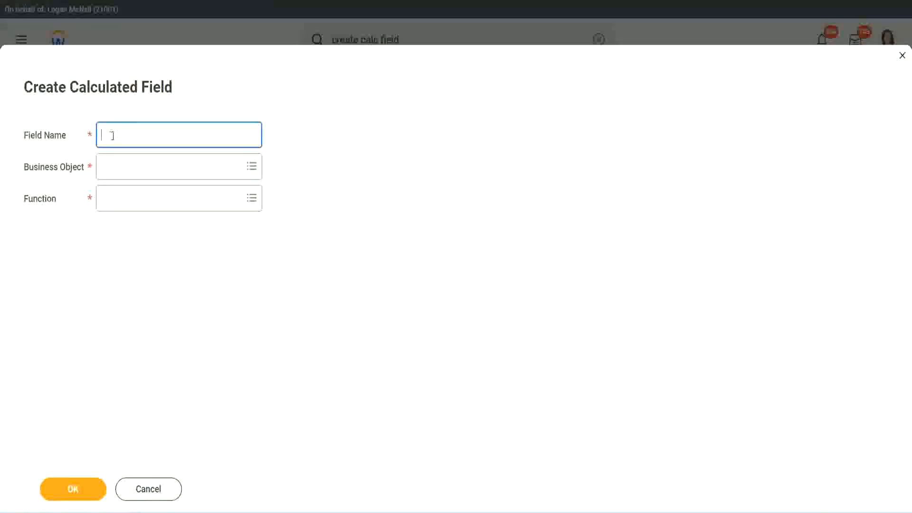
type("CF-TC-Amateur")
left_click(115, 134)
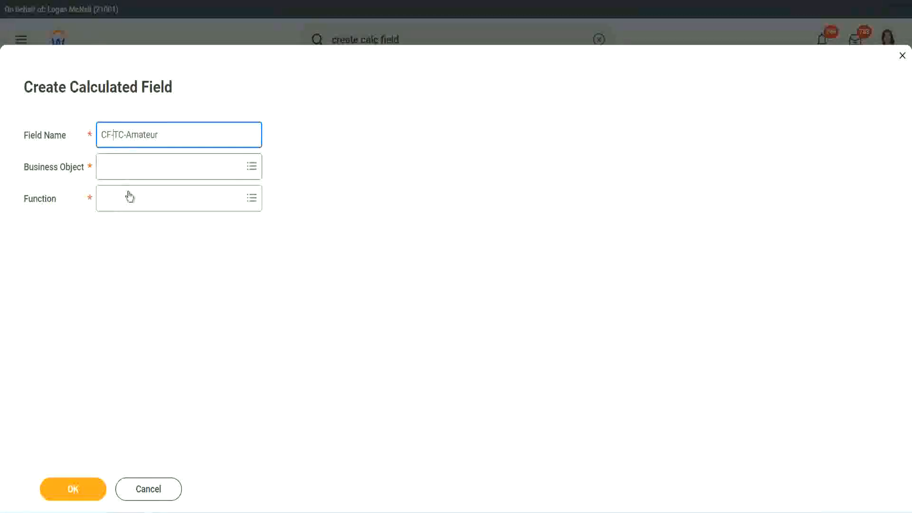
type("WW-")
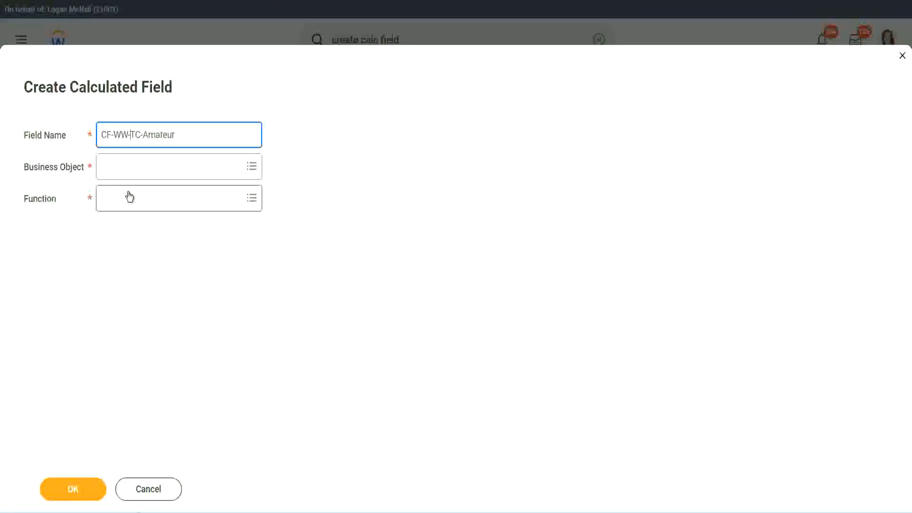
Step: Set the new calculated field's business object to Global
left_click(130, 166)
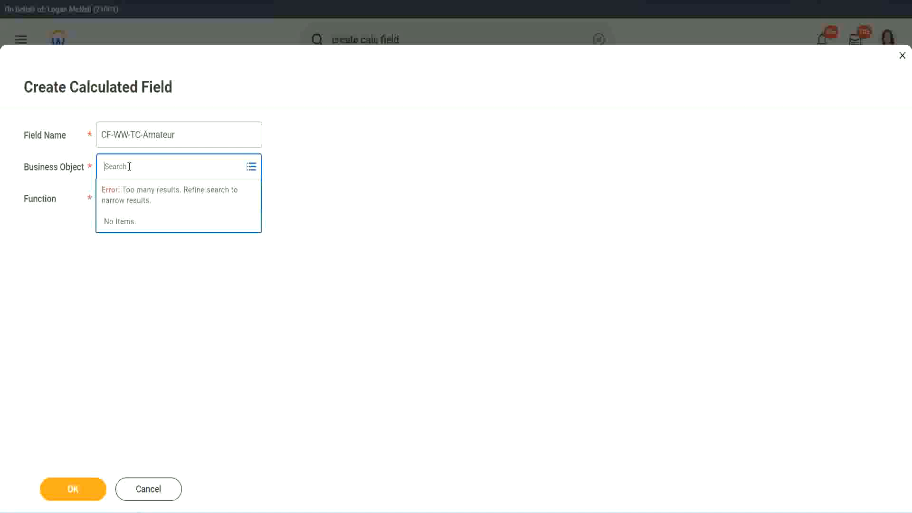
type("worker")
key("BackSpace")
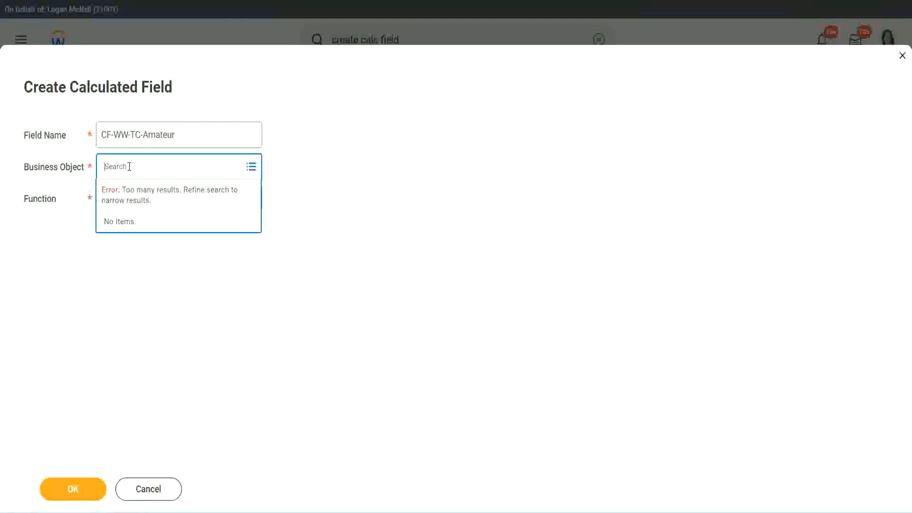
type("global")
key("Return")
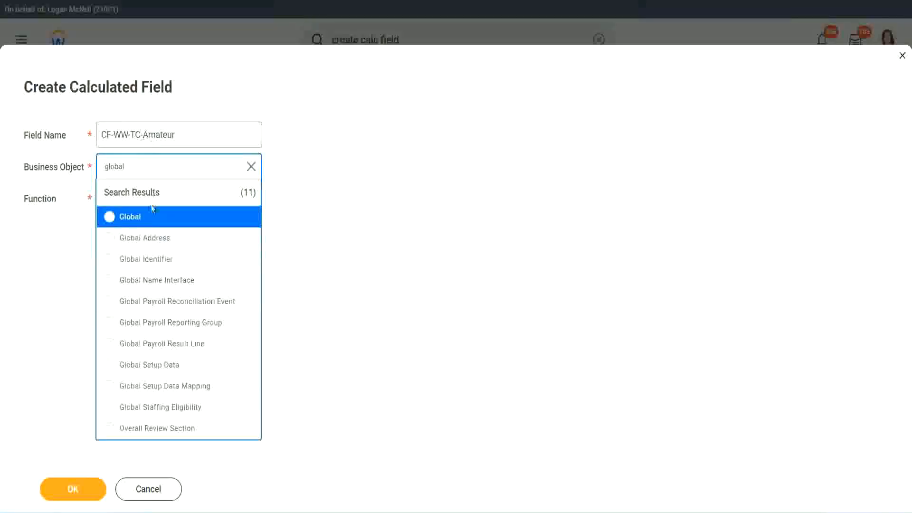
left_click(142, 223)
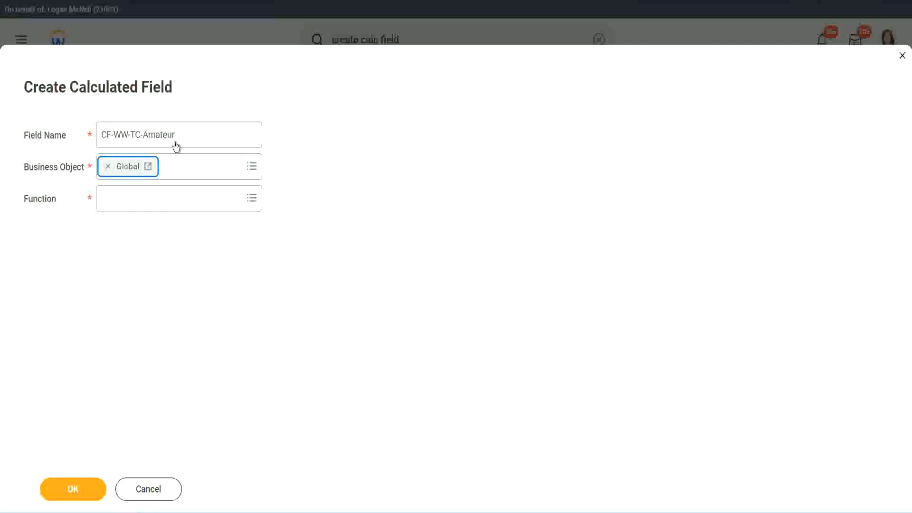
Step: Copy the word Amateur from the new calculated field's name
triple_click(235, 128)
left_click(198, 136)
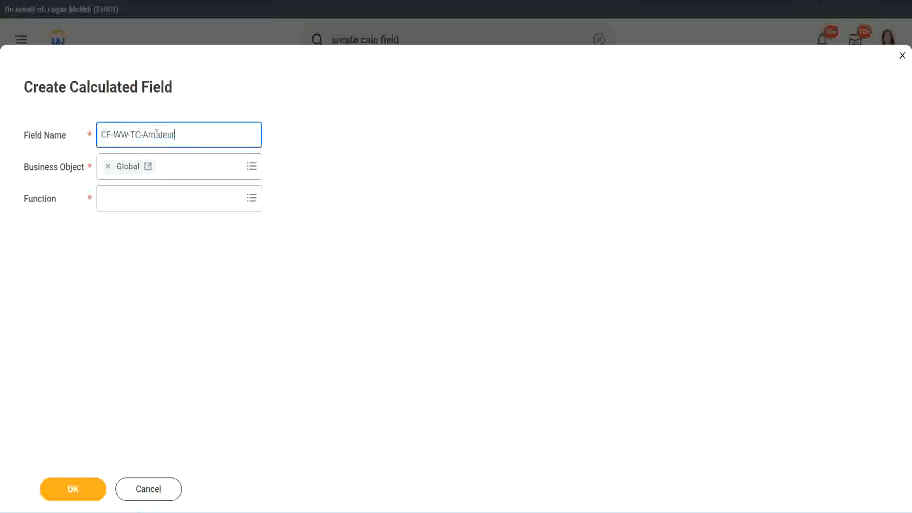
double_click(159, 135)
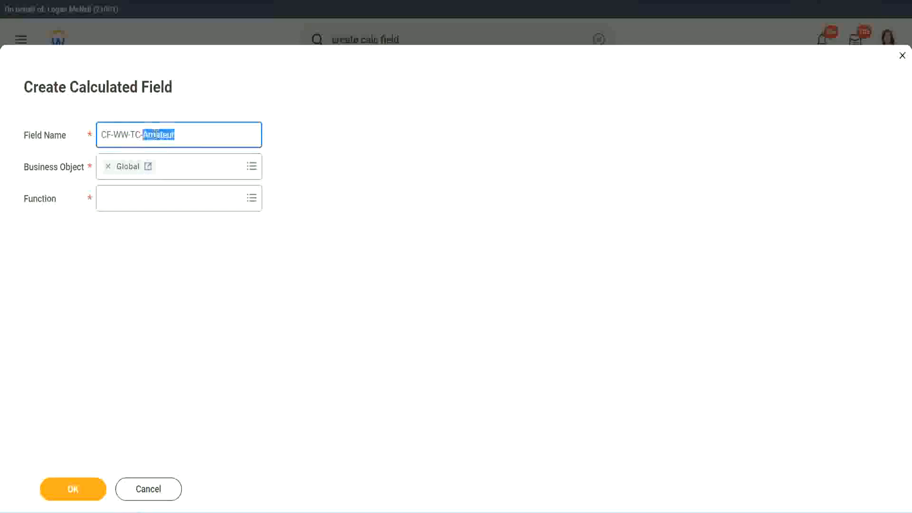
left_click(189, 133)
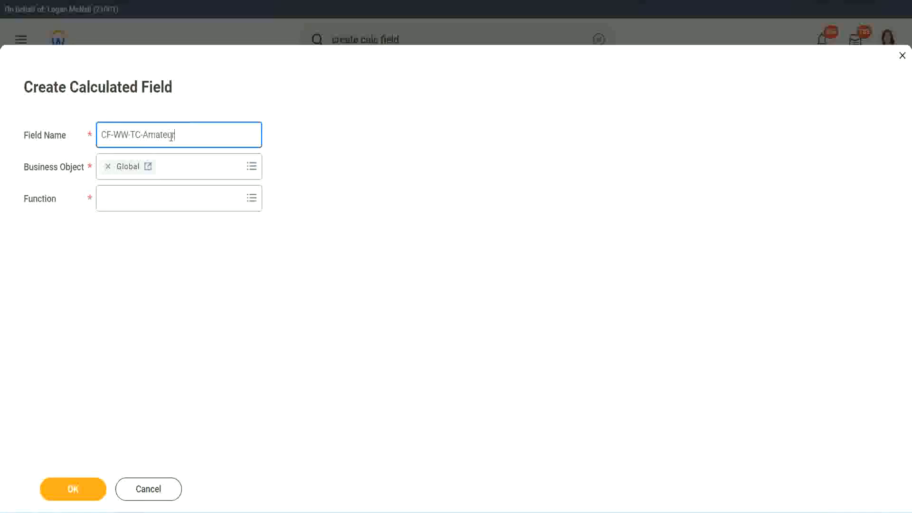
double_click(171, 136)
key("ctrl+c")
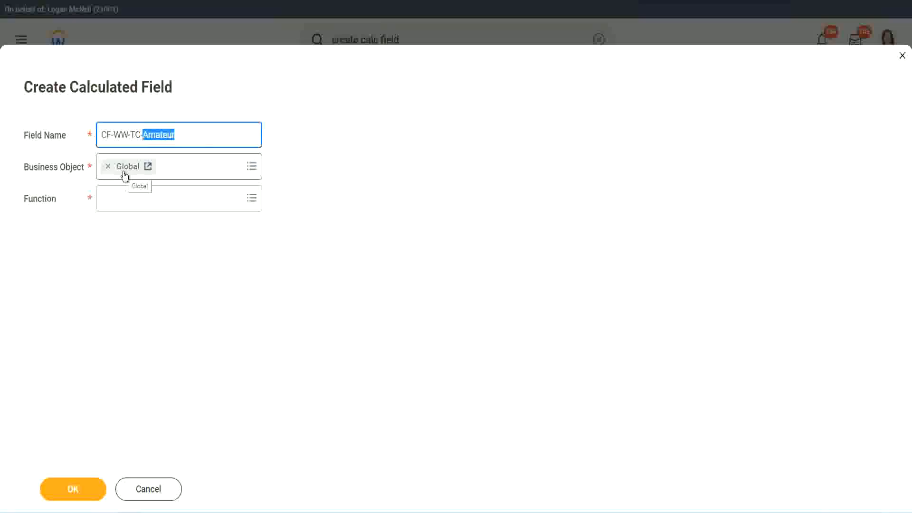
Step: Set the new field's function to Text Constant and continue to its calculation definition
left_click(126, 198)
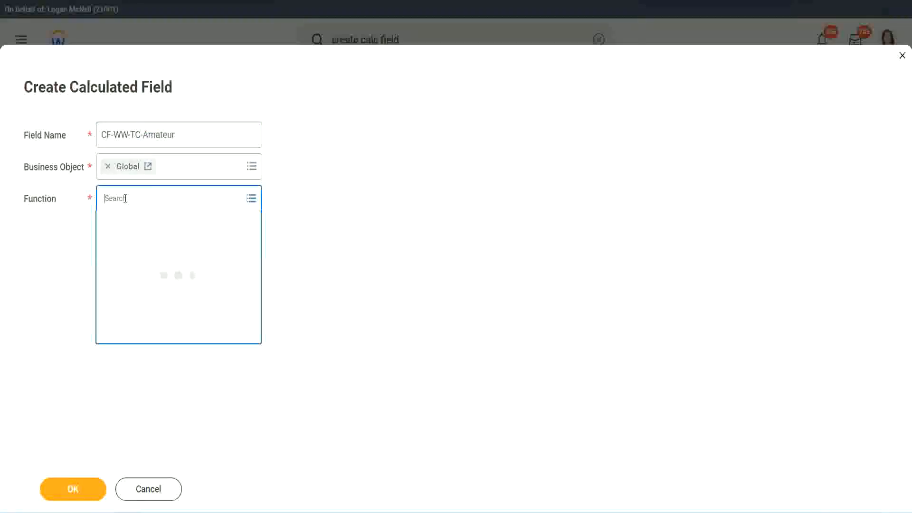
type("text const")
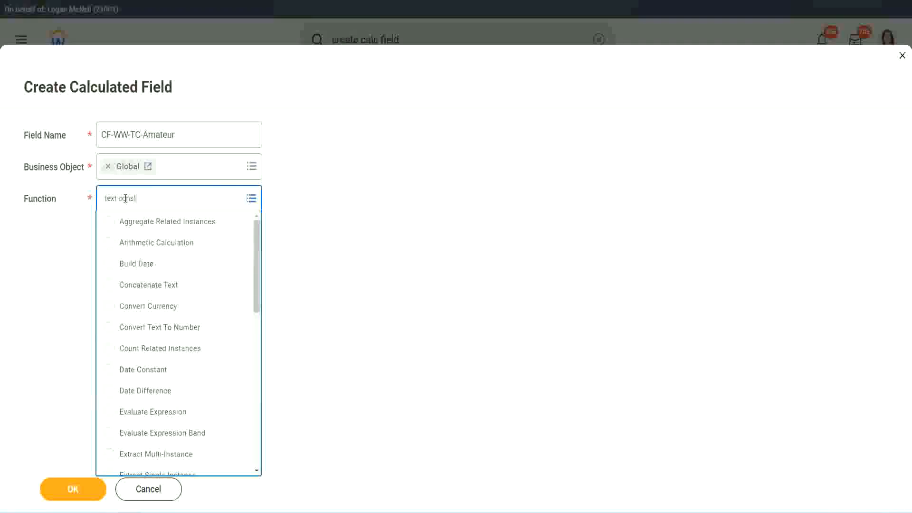
key("Return")
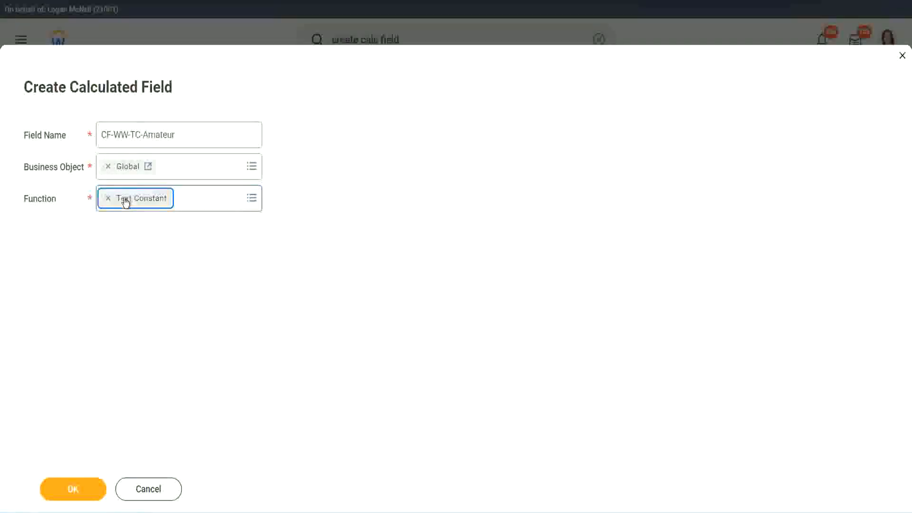
left_click(75, 494)
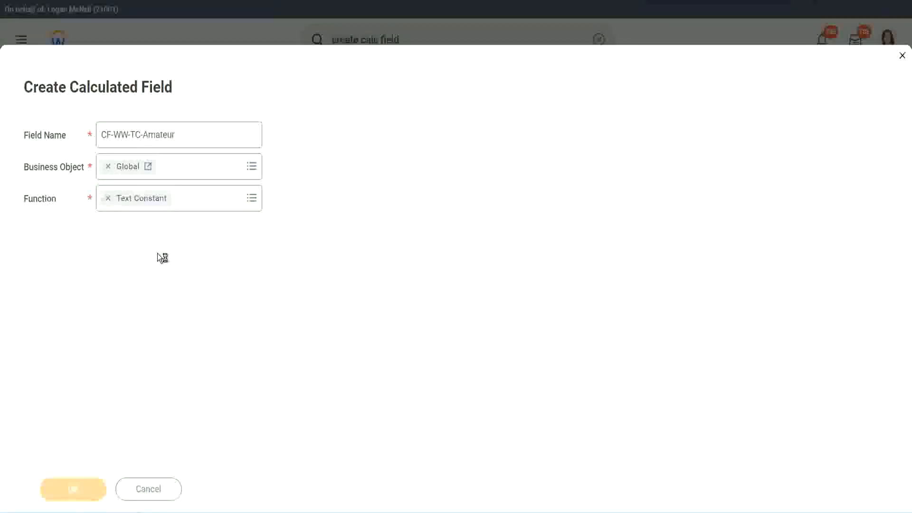
Step: Enter Amateur as the text constant and save the calculated field
left_click(152, 269)
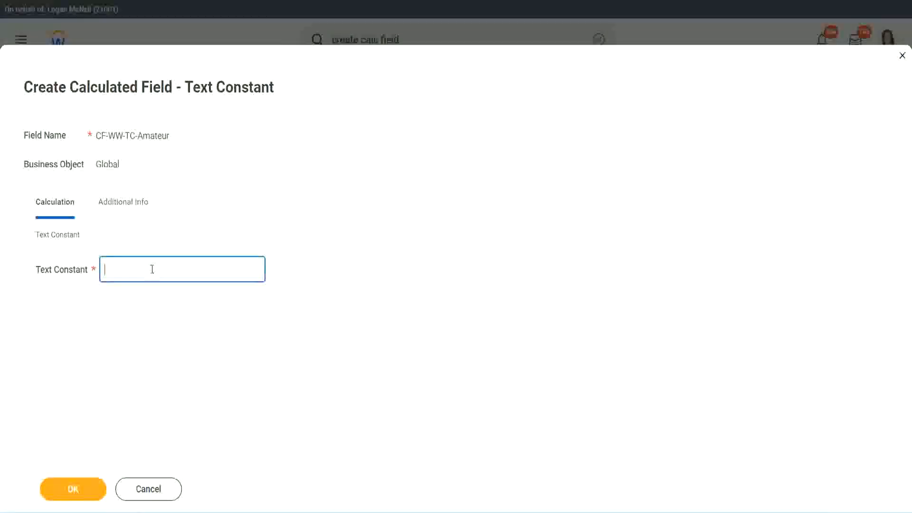
key("ctrl+v")
left_click(72, 489)
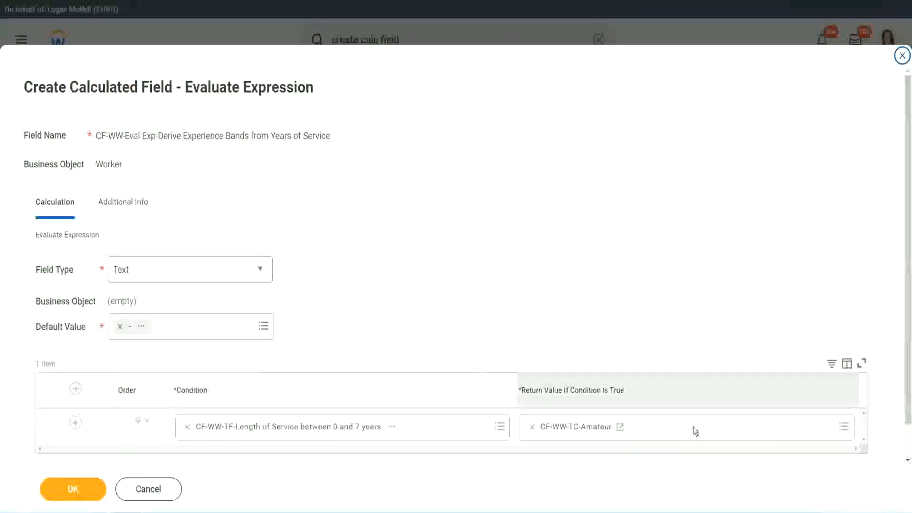
Step: Copy the text of the CF-WW-TC-Amateur return value and add empty rows for further conditions below the first row
right_click(566, 430)
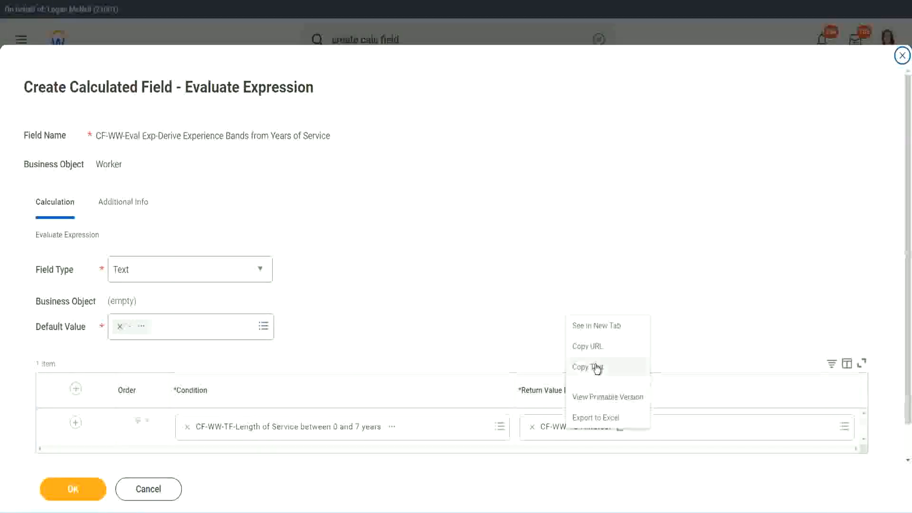
left_click(596, 368)
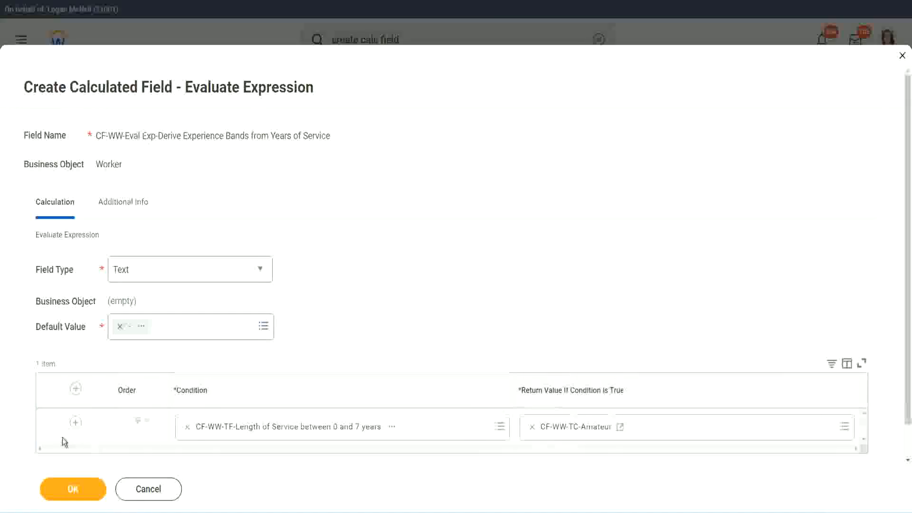
left_click(74, 427)
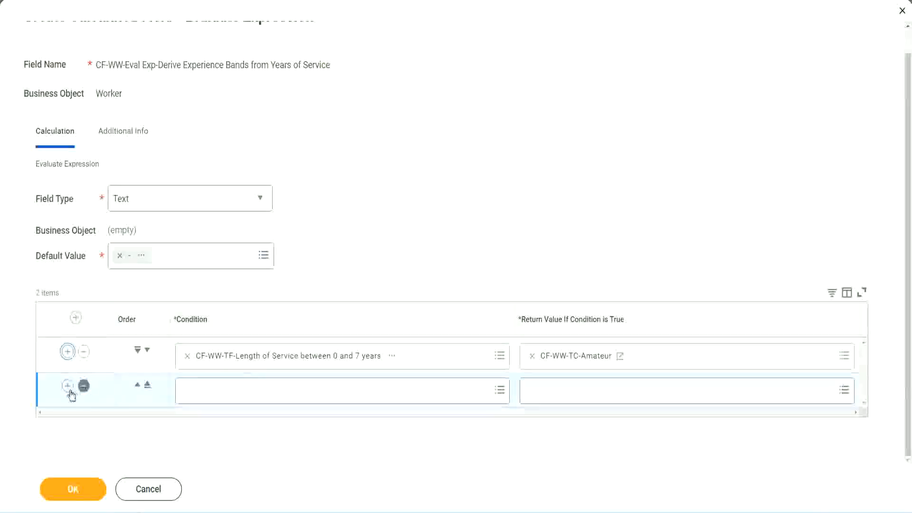
left_click(70, 391)
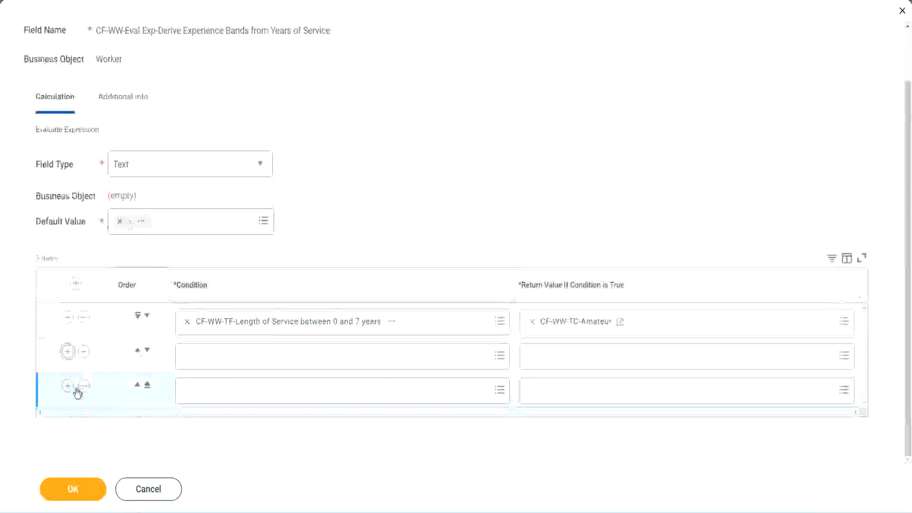
left_click(67, 387)
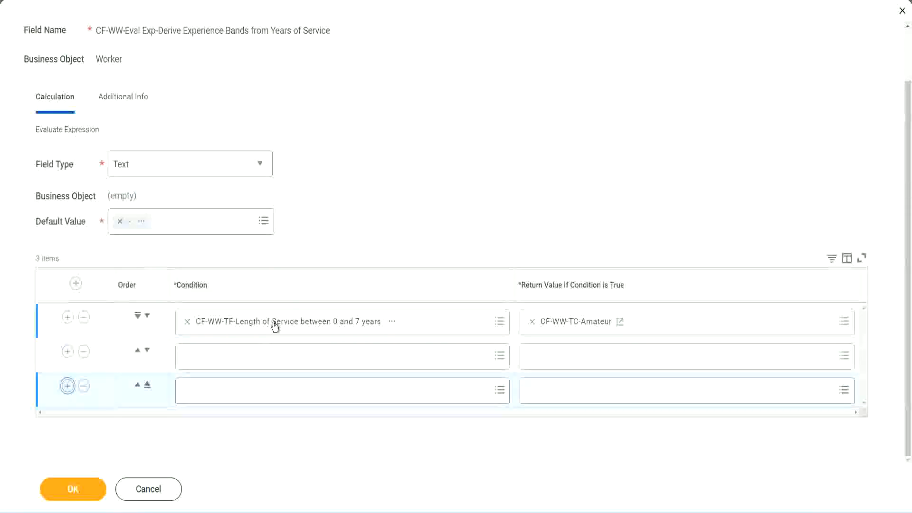
Step: Set the second row's condition to CF-WW-TF-Length of Service between 8 and 15 years
left_click(224, 359)
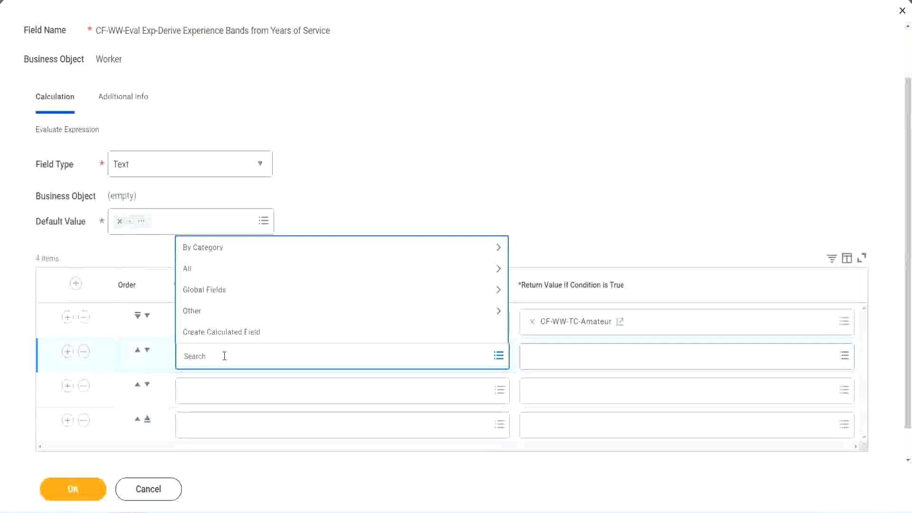
type("cf-ww")
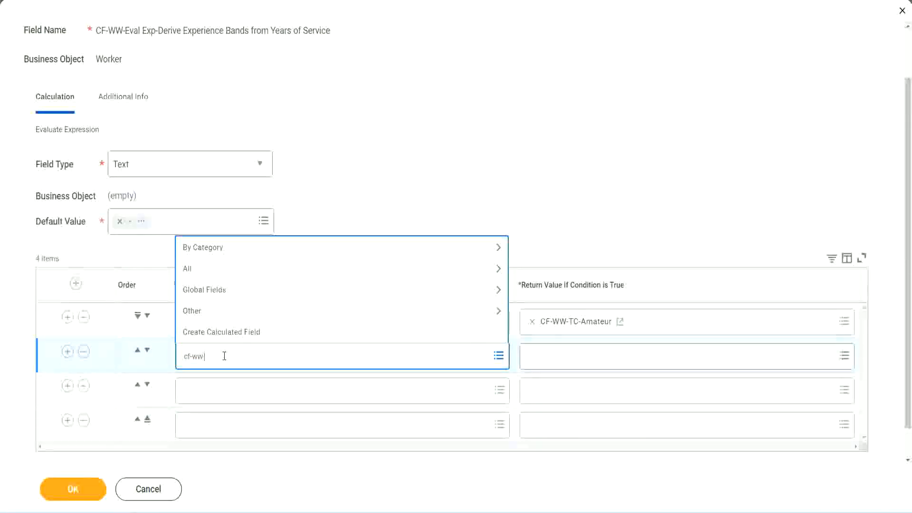
type("-tc")
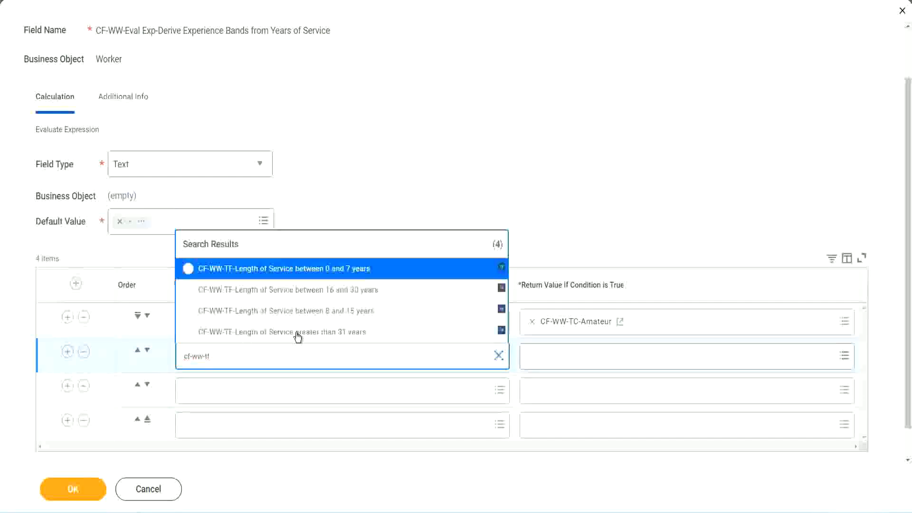
left_click(348, 313)
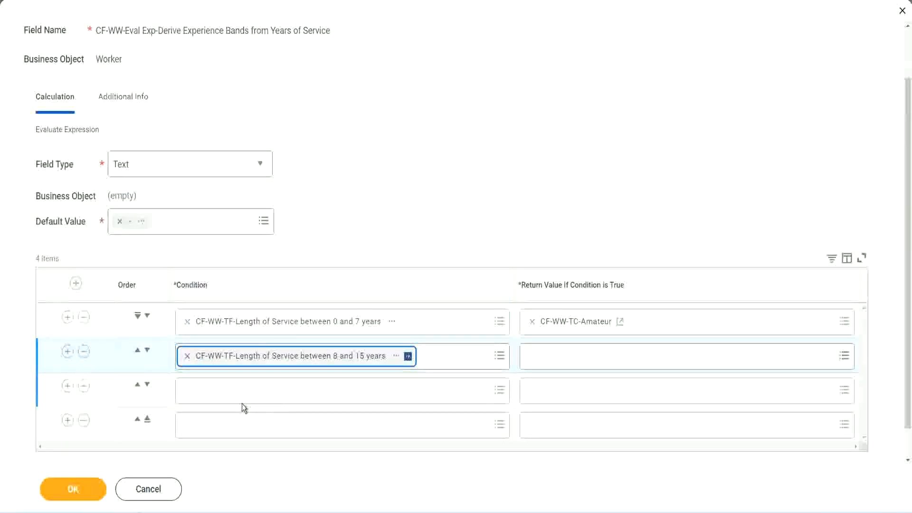
Step: Set the third row's condition to CF-WW-TF-Length of Service between 16 and 30 years
left_click(230, 390)
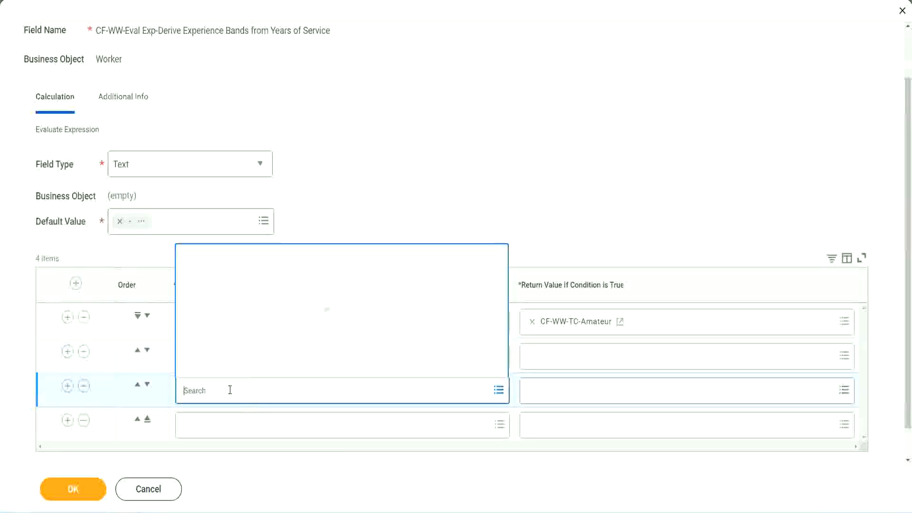
type("cf-ww-tf")
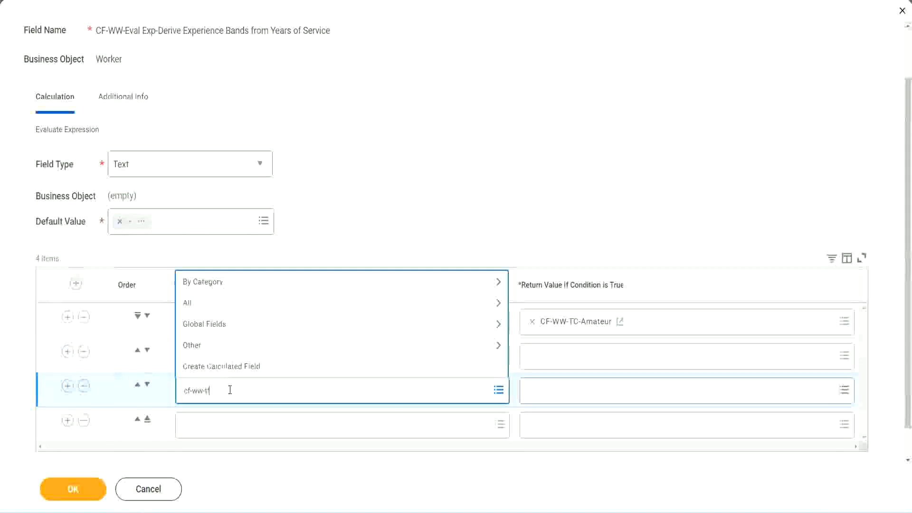
key("Return")
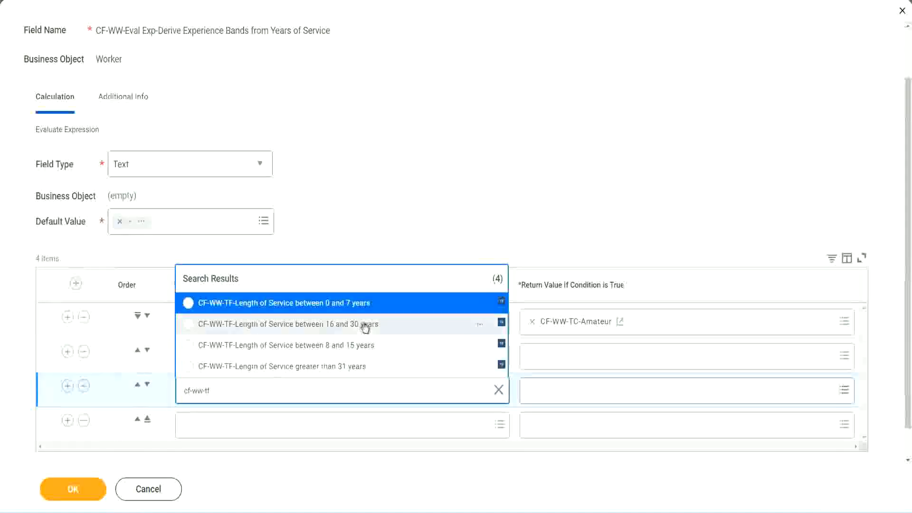
left_click(365, 329)
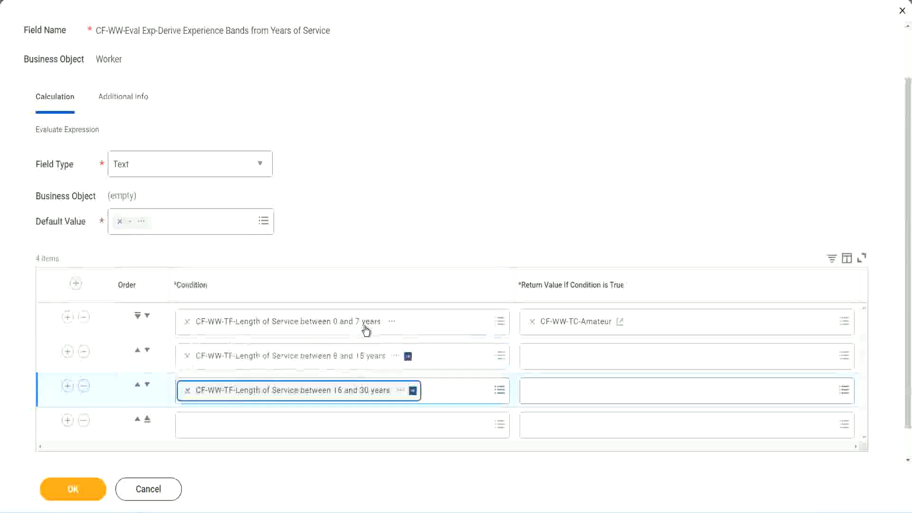
Step: Set the fourth row's condition to CF-WW-TF-Length of Service greater than 31 years
left_click(216, 427)
type("c")
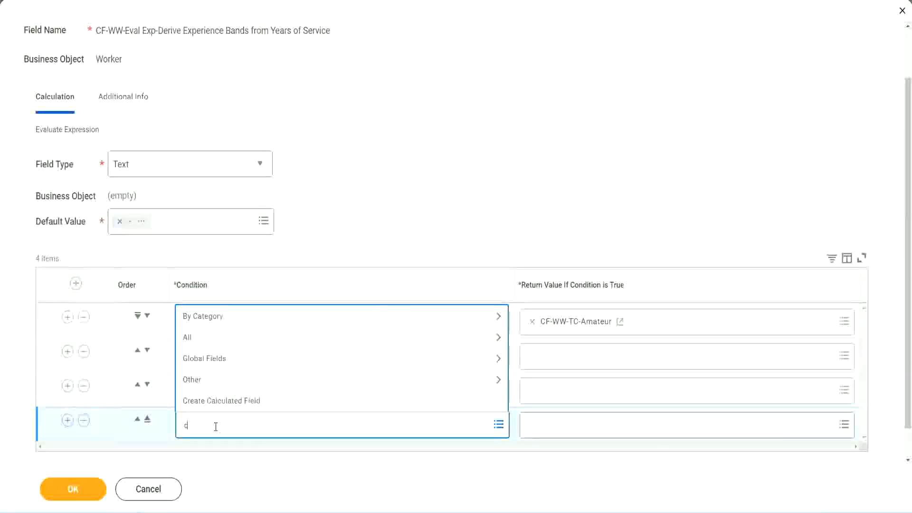
type("f-ww")
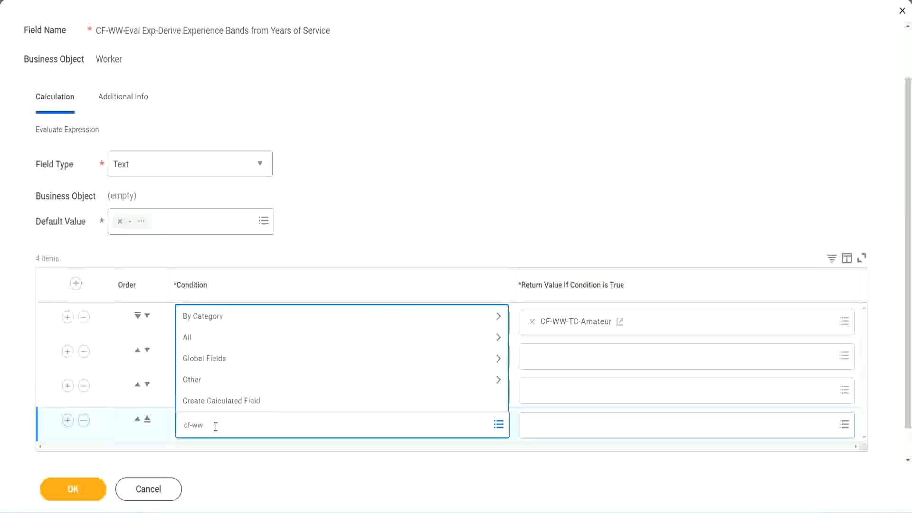
type(" tf 31")
key("Return")
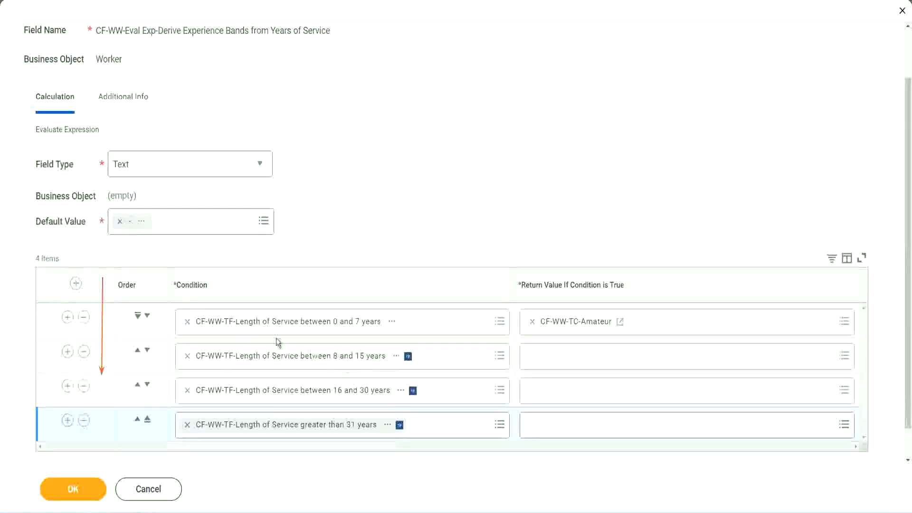
Step: Try the 8 to 15 years condition above the 0 to 7 years condition and restore the original order
left_click(137, 352)
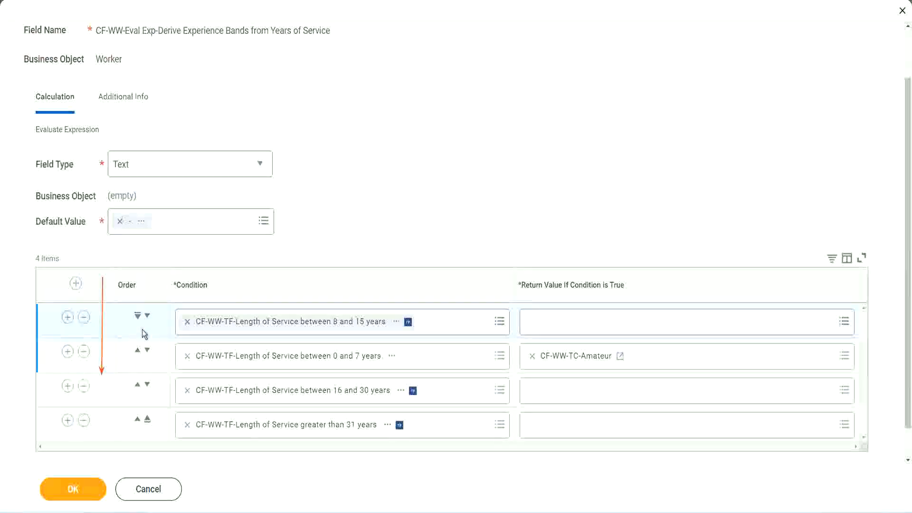
left_click(147, 316)
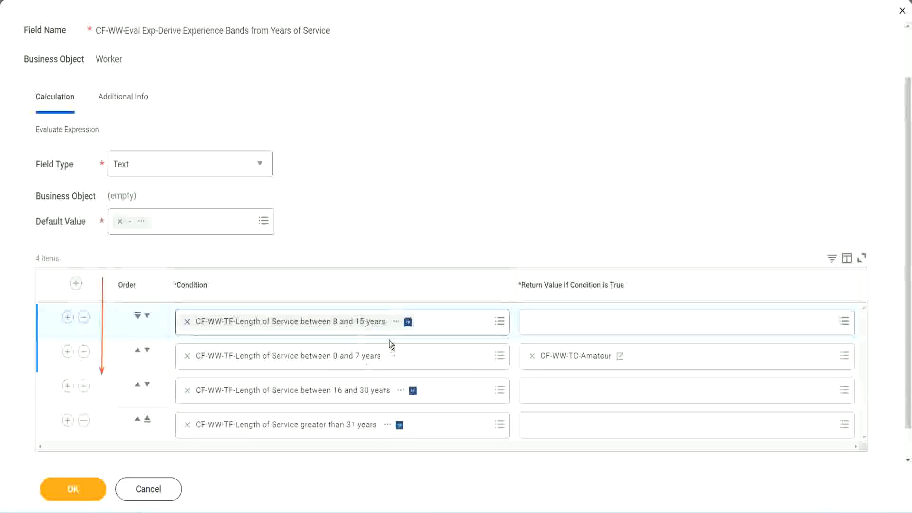
left_click(373, 320)
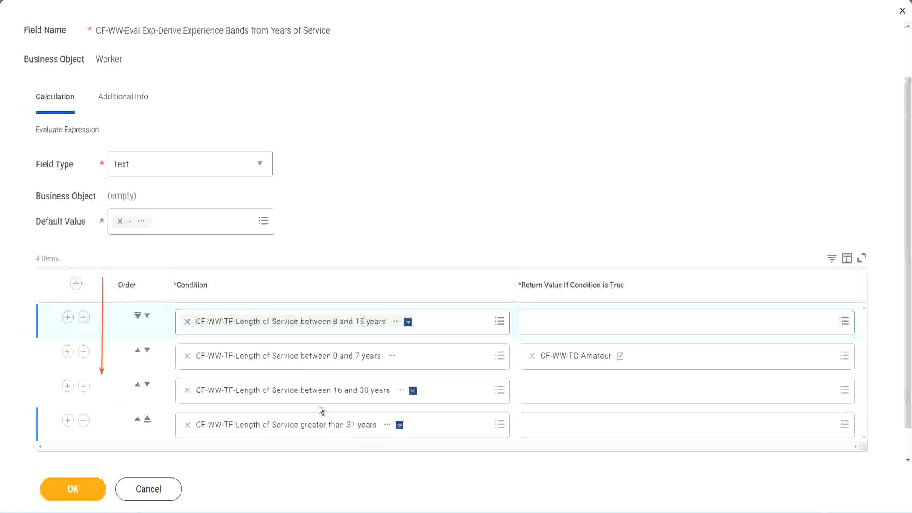
right_click(577, 363)
left_click(599, 408)
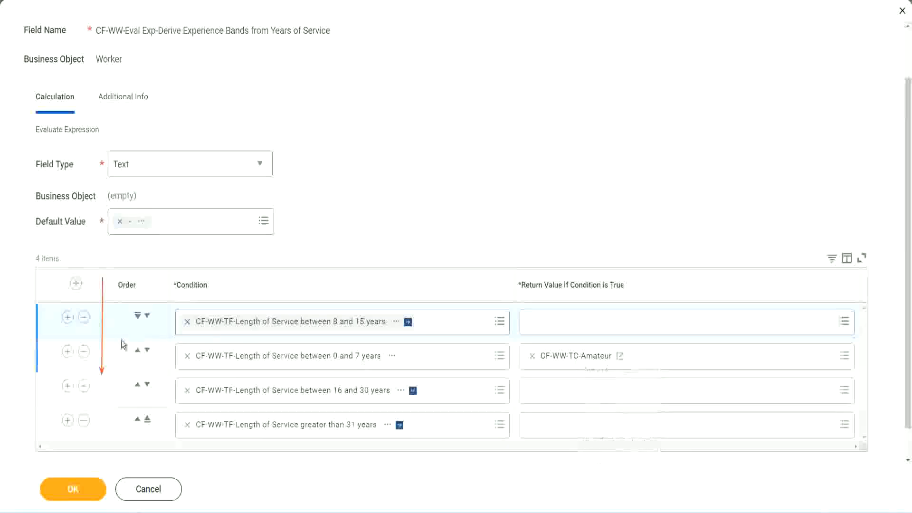
left_click(147, 315)
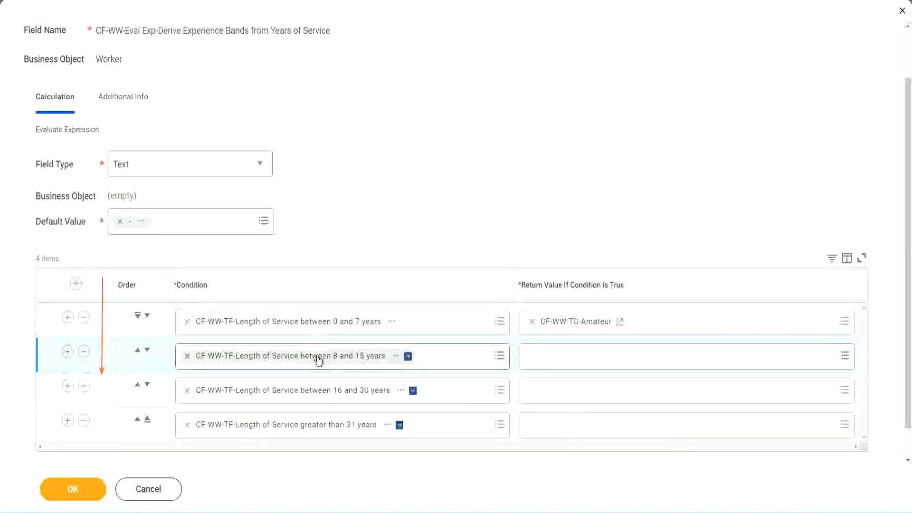
Step: Create the calculated field CF-WW-TC-Experienced as the 8 to 15 years return value, with business object Global and function Text Constant
left_click(535, 357)
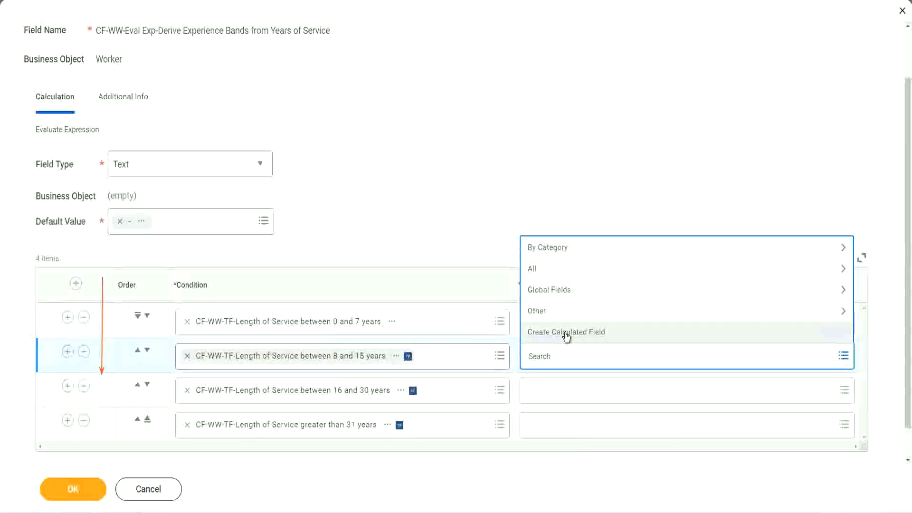
left_click(566, 336)
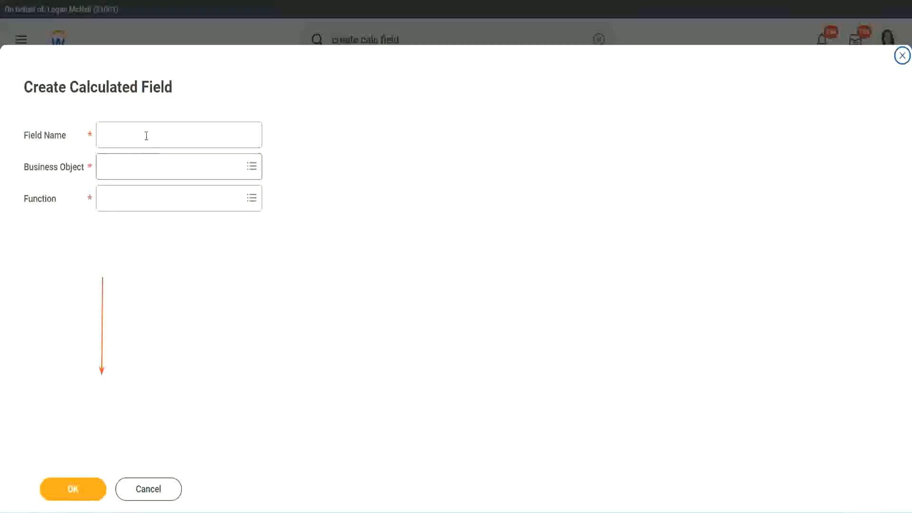
left_click(145, 135)
key("ctrl+v")
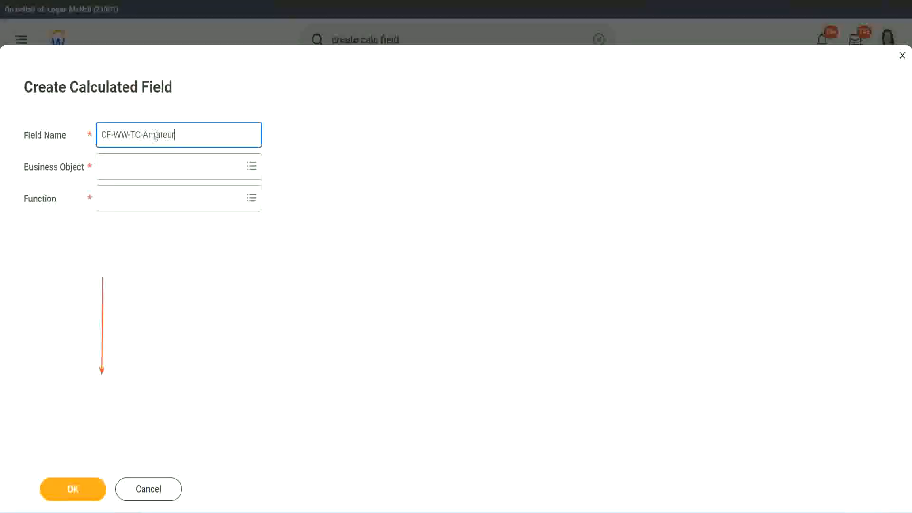
double_click(155, 136)
type("Experienced")
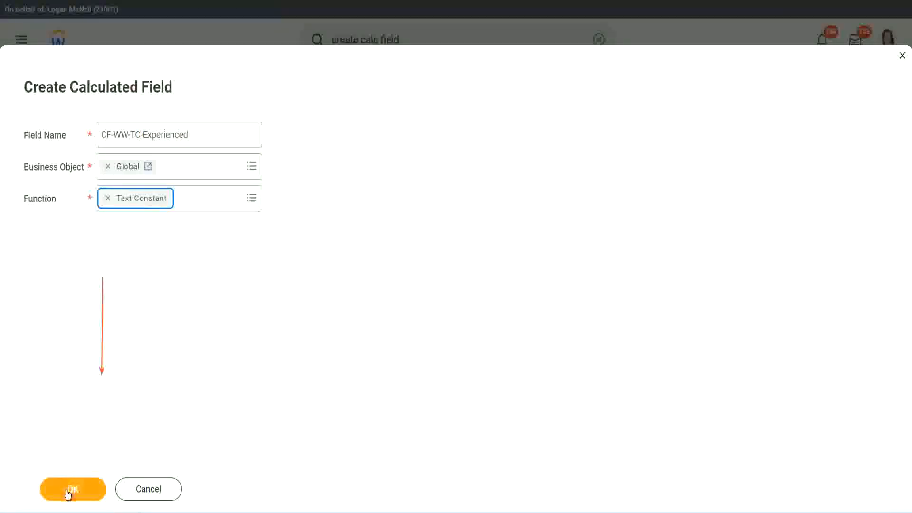
Step: Continue to the calculation definition, enter Experienced as the text constant and save the calculated field
left_click(73, 489)
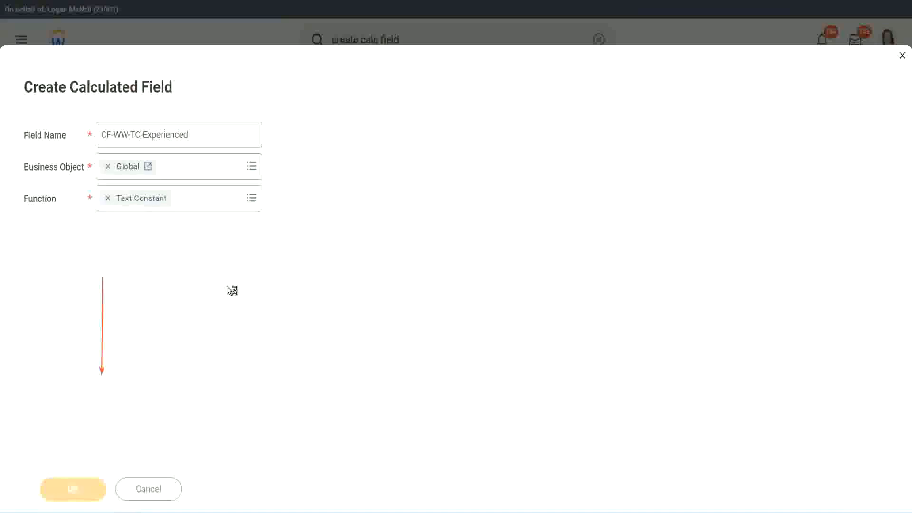
left_click(141, 268)
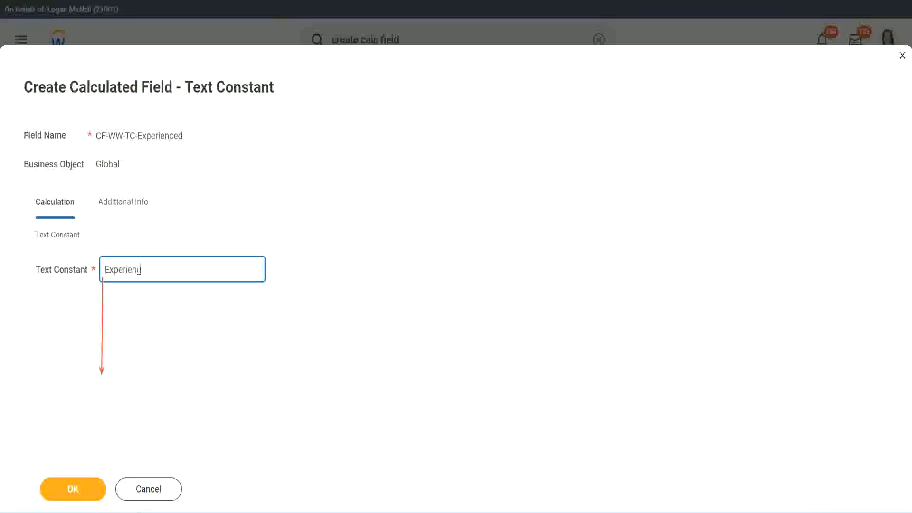
left_click(75, 489)
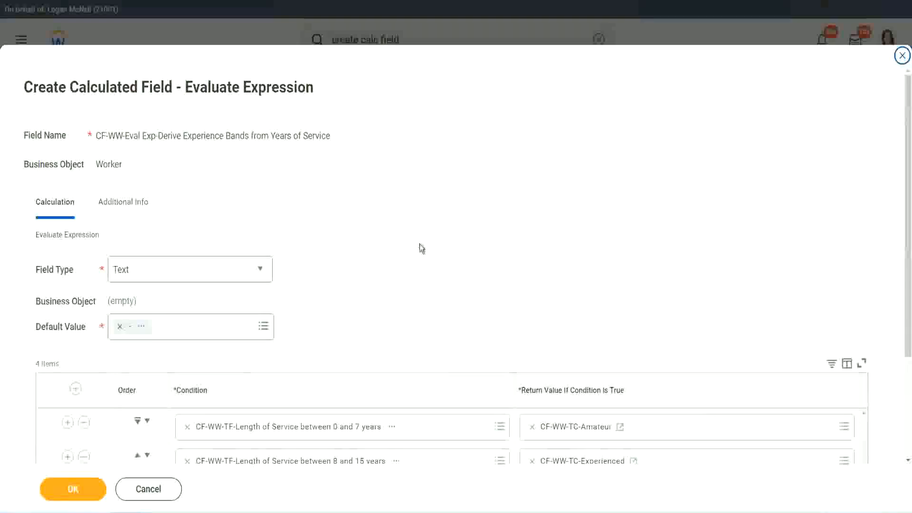
Step: Start a calculated field for the 16 to 30 years return value with the copied name CF-WW-TC-Amateur and check the band names in the notes
scroll(420, 243, "down", 2)
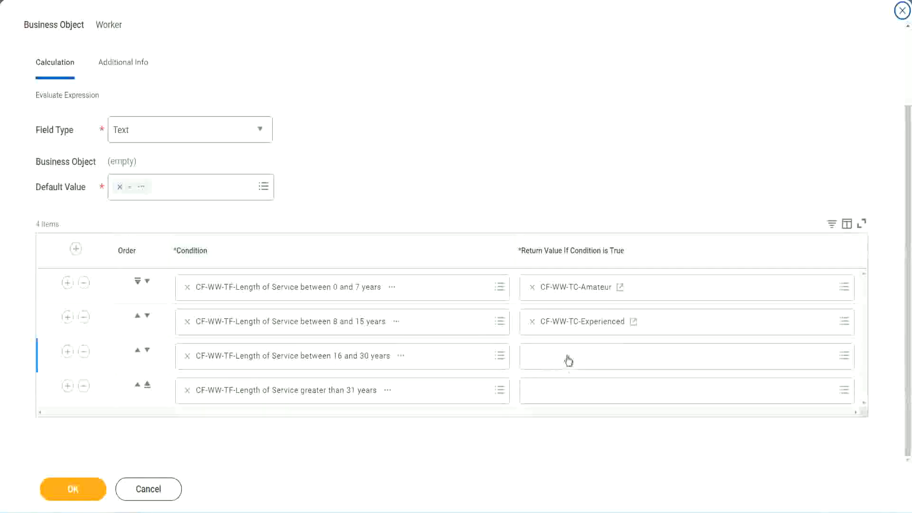
left_click(568, 355)
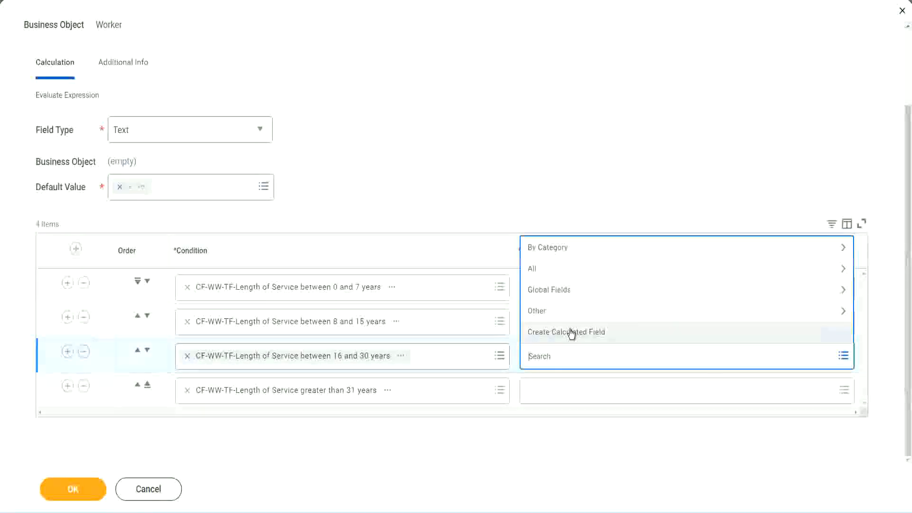
left_click(571, 331)
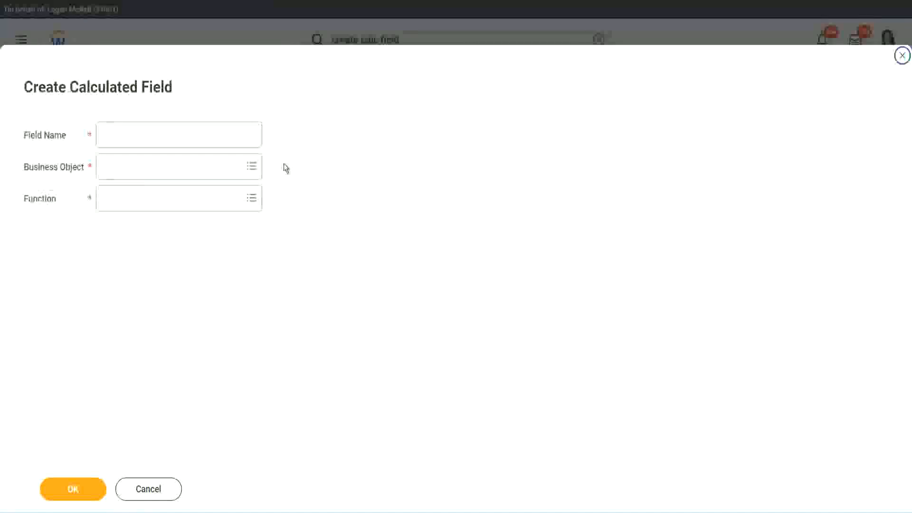
left_click(193, 135)
type("ZZ-WW-TC-Amount")
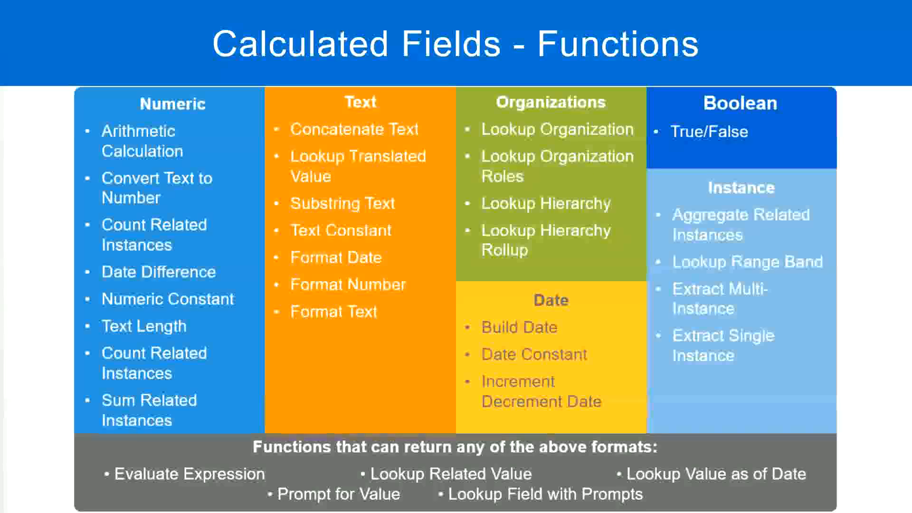
key("alt+Tab")
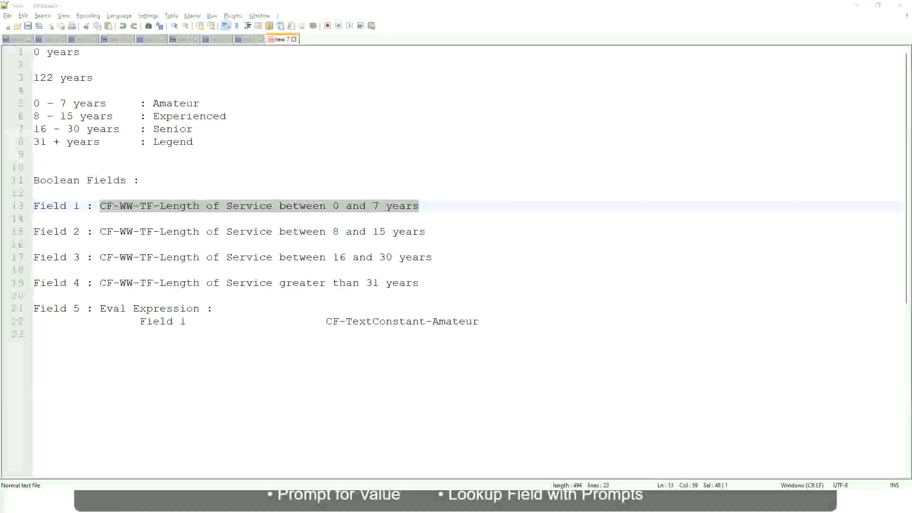
key("alt+Tab")
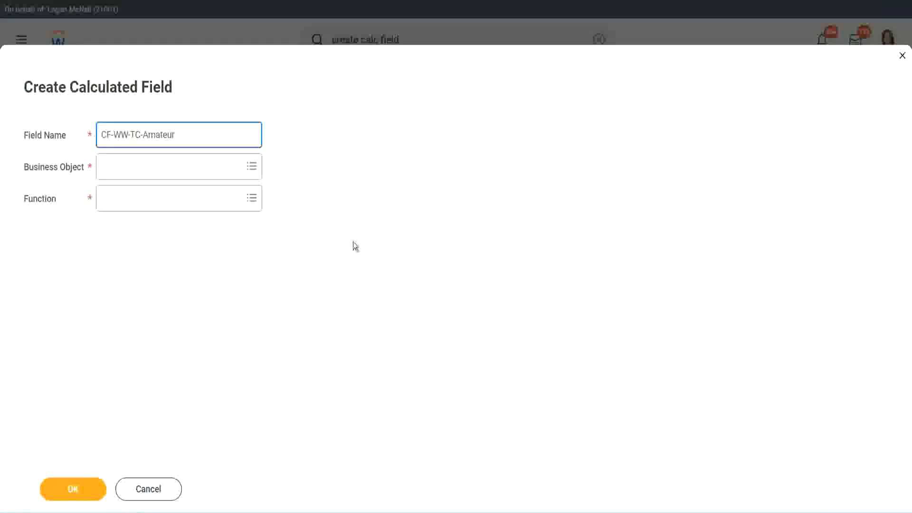
Step: Set the new field's business object to Global and change its name to CF-WW-TC-Senior
left_click(105, 167)
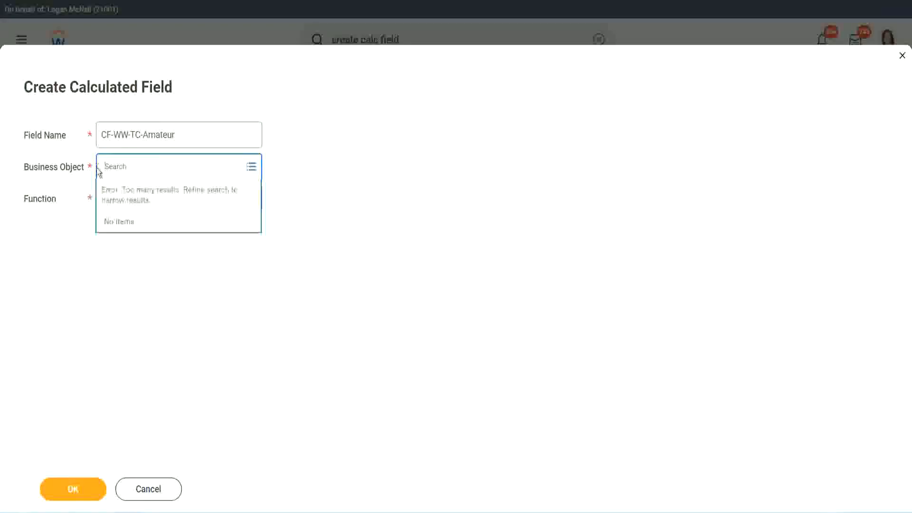
type("global")
key("Return")
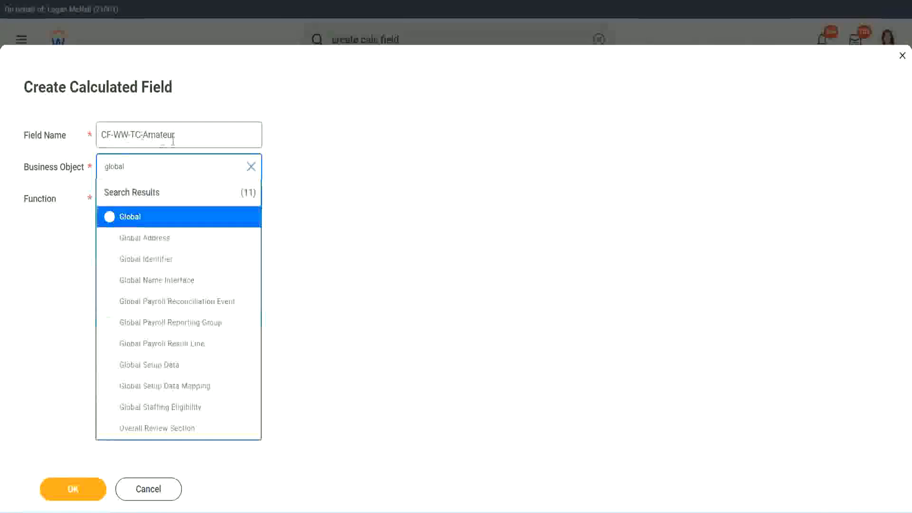
left_click(128, 217)
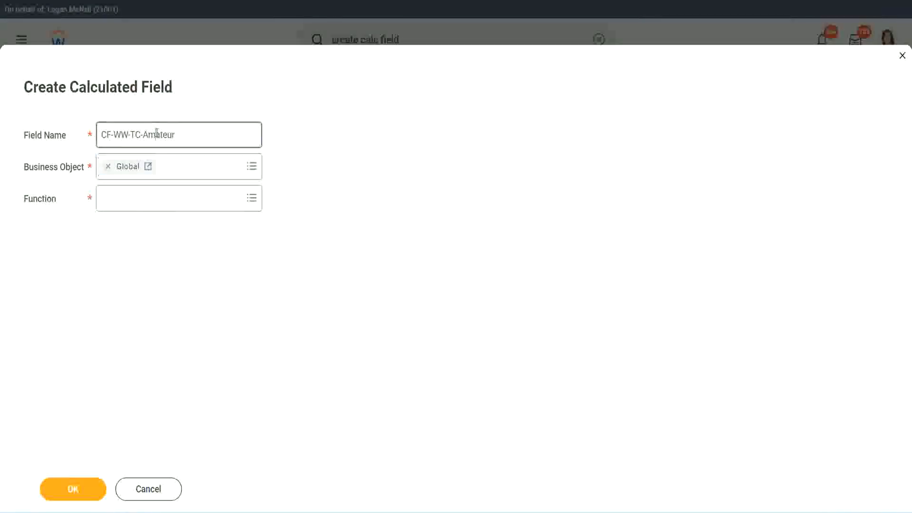
double_click(167, 135)
type("Senior")
Step: Set the function of CF-WW-TC-Senior to Text Constant and continue to its calculation definition
left_click(146, 207)
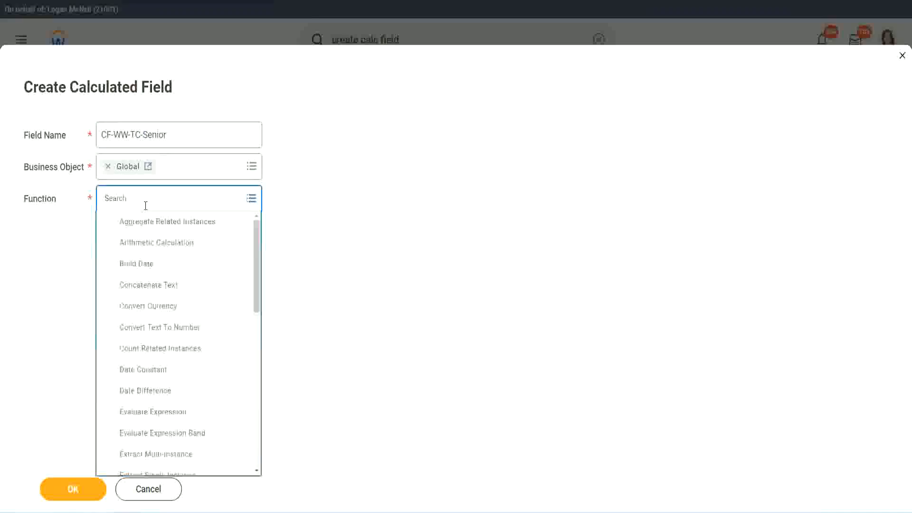
type("tc")
left_click(144, 242)
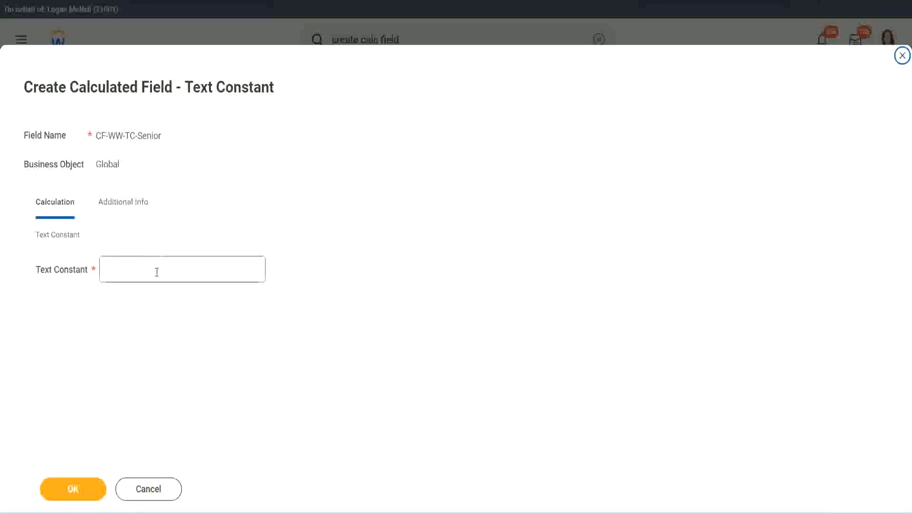
Step: Enter Senior as the text constant of CF-WW-TC-Senior and save the calculated field
left_click(154, 268)
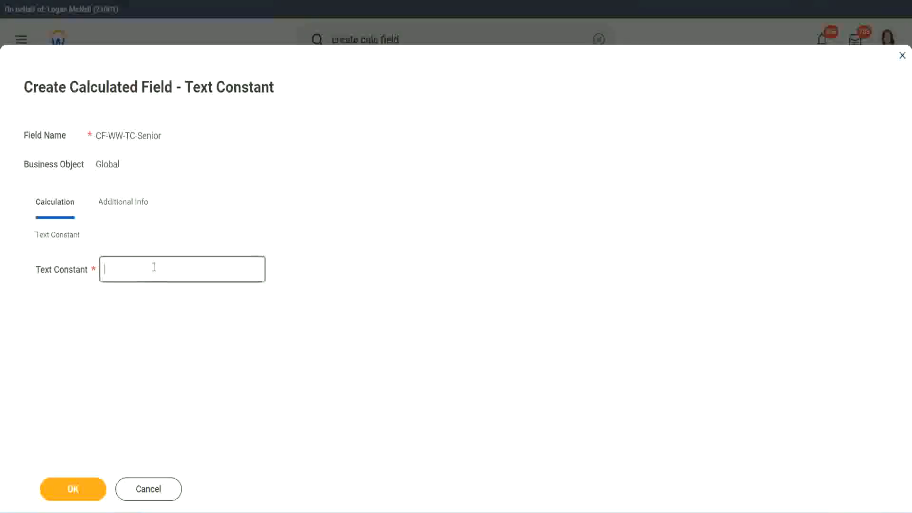
type("Senior")
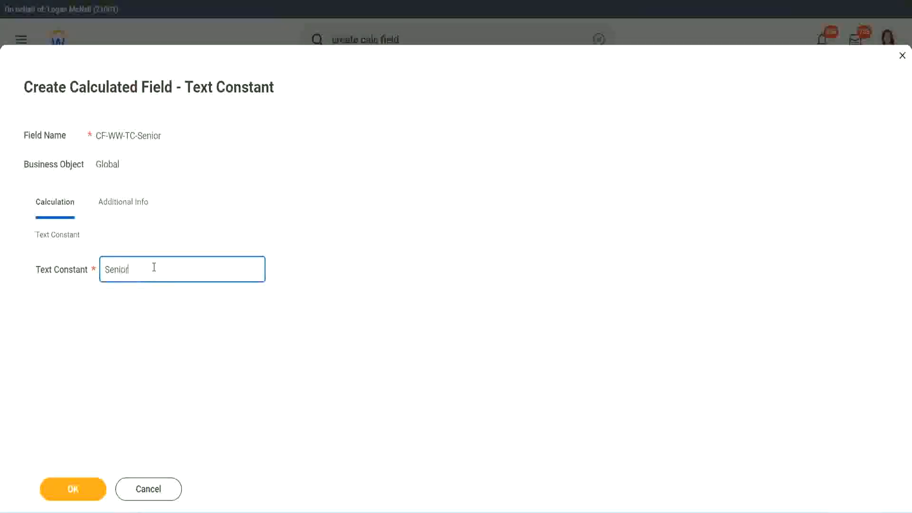
left_click(90, 496)
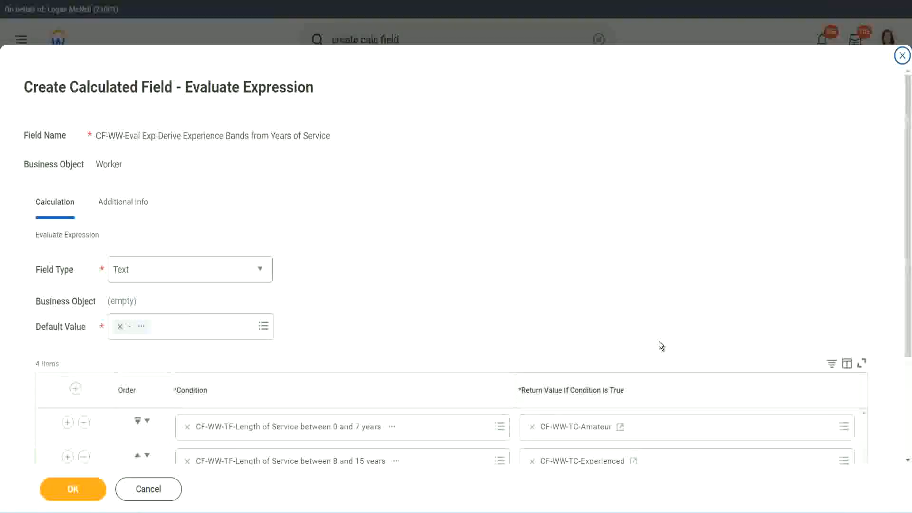
Step: Copy the CF-WW-TC-Senior field name and start a new calculated field as the return value for service greater than 31 years
scroll(657, 346, "down", 3)
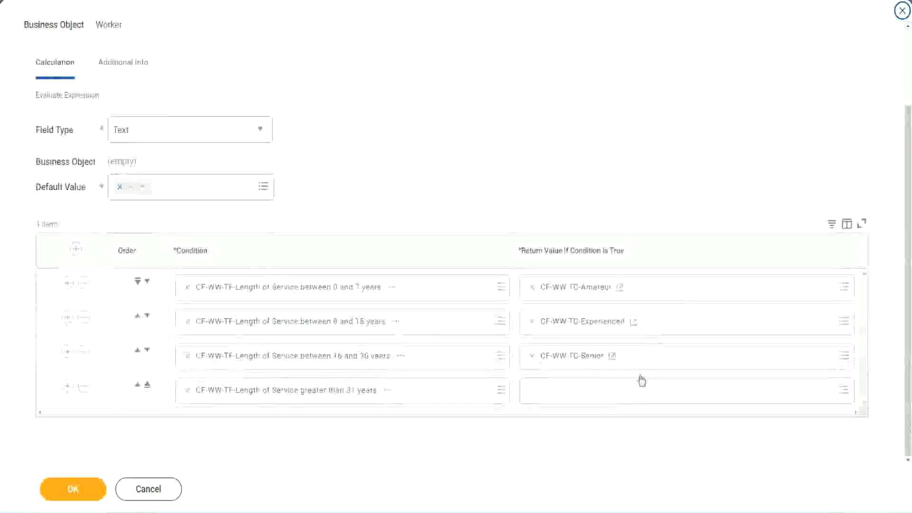
right_click(555, 358)
left_click(563, 408)
left_click(555, 397)
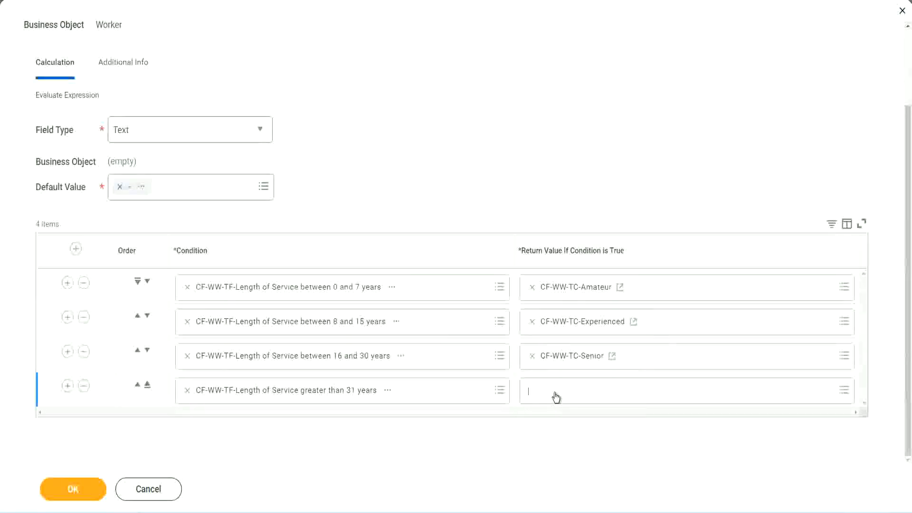
left_click(565, 371)
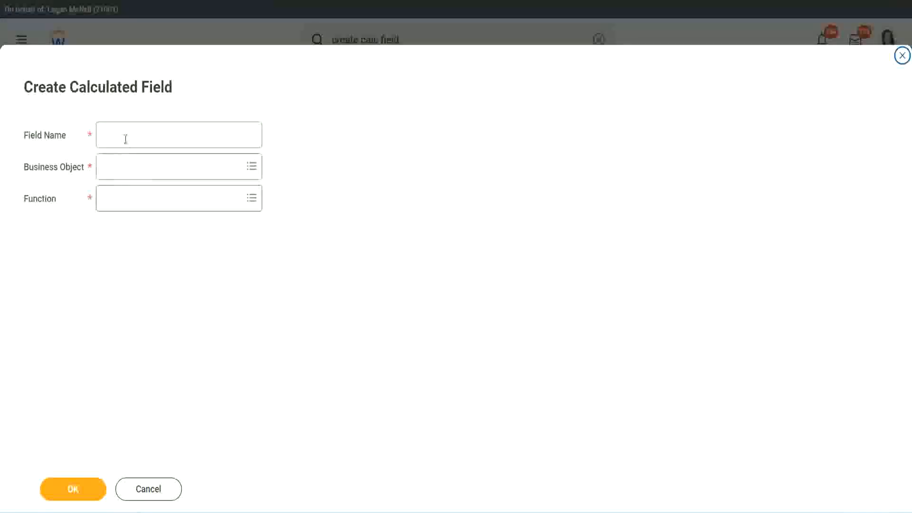
Step: Name the new calculated field CF-WW-TC-Legend, based on the copied name, and set its business object to Global
left_click(126, 138)
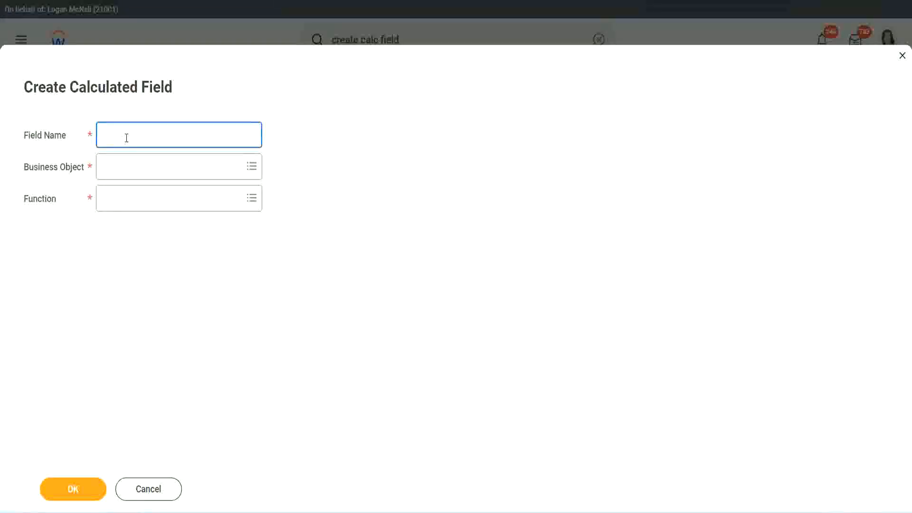
key("ctrl+v")
double_click(154, 133)
type("Le")
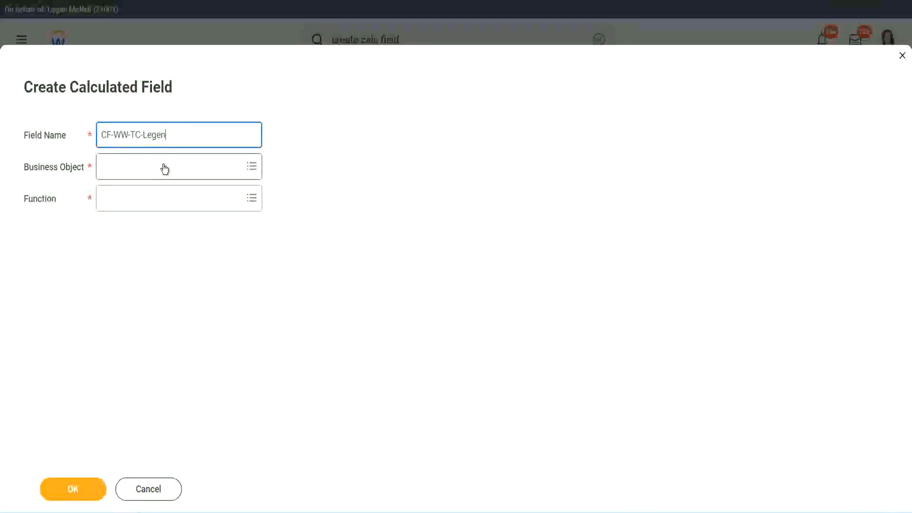
left_click(128, 174)
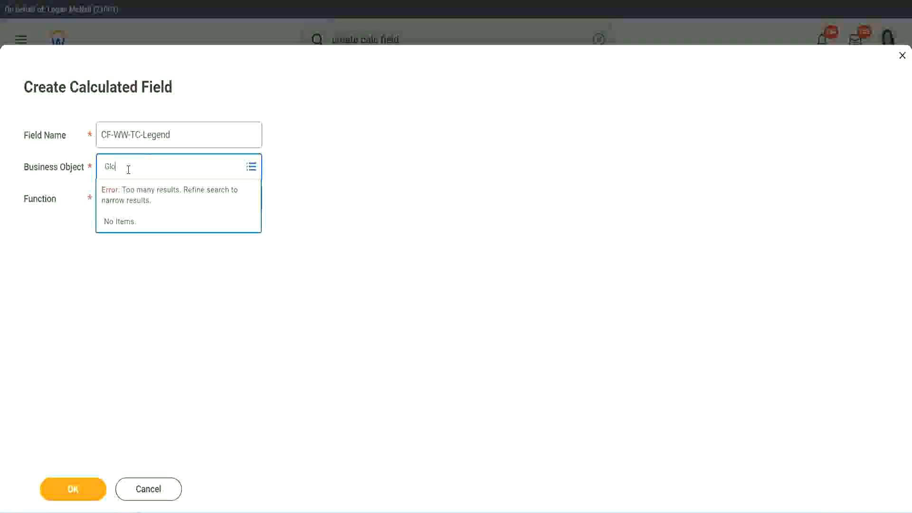
type("bal")
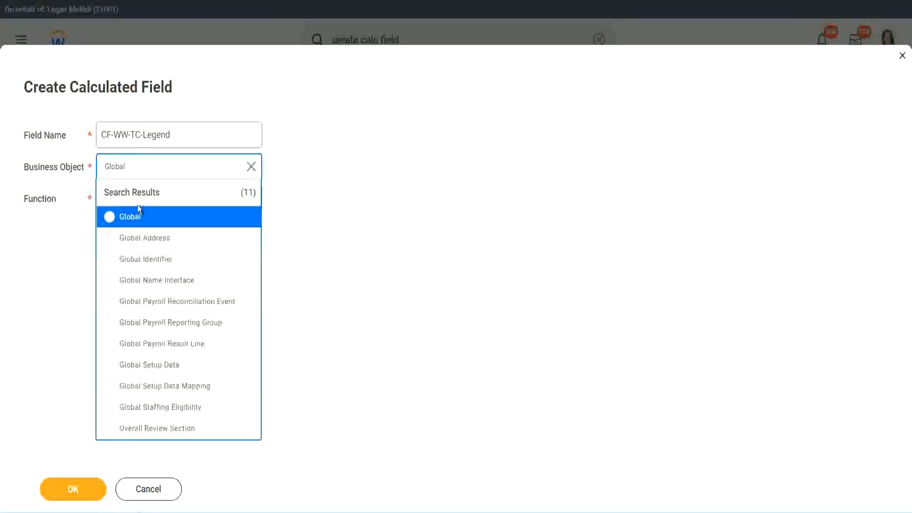
left_click(135, 217)
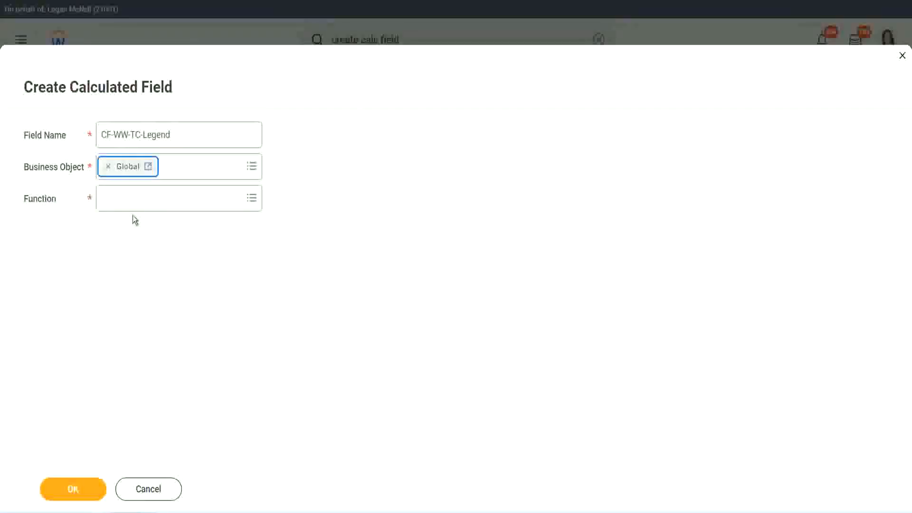
Step: Define CF-WW-TC-Legend as a Text Constant with the value Legend and save it
left_click(131, 196)
type("tc")
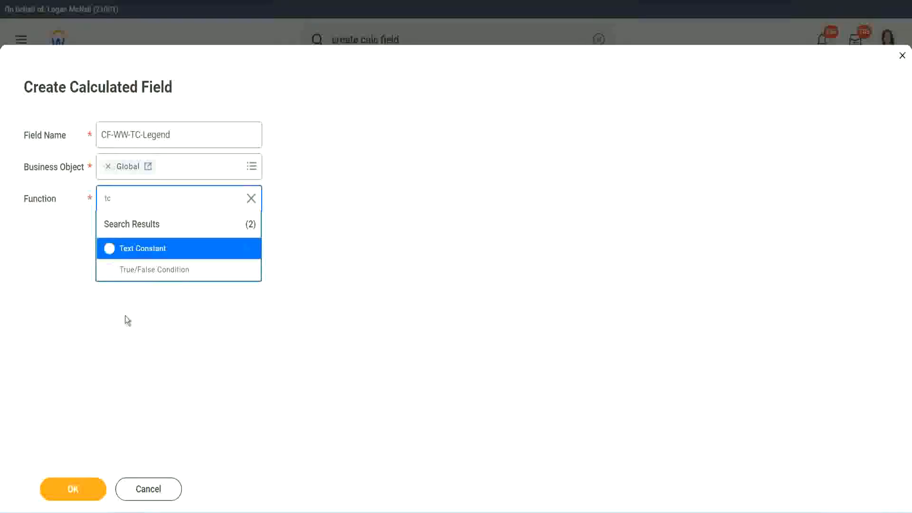
left_click(176, 250)
left_click(68, 489)
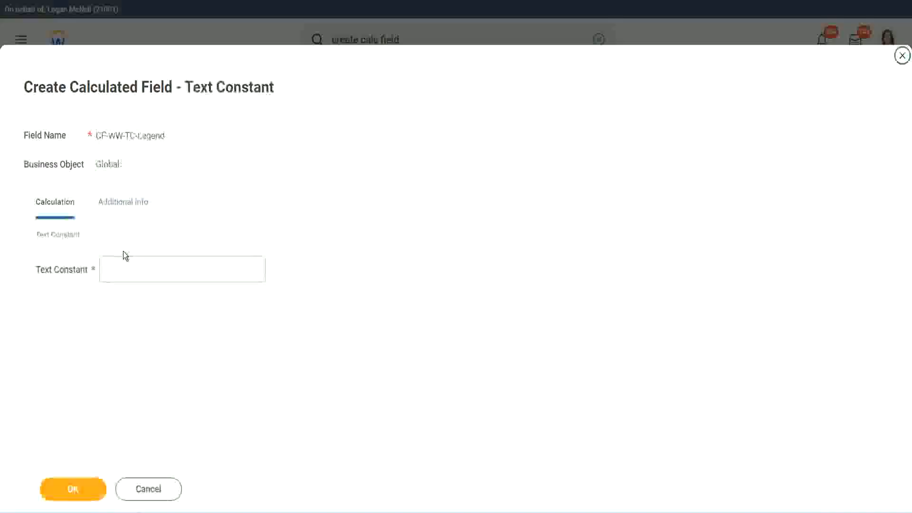
left_click(118, 270)
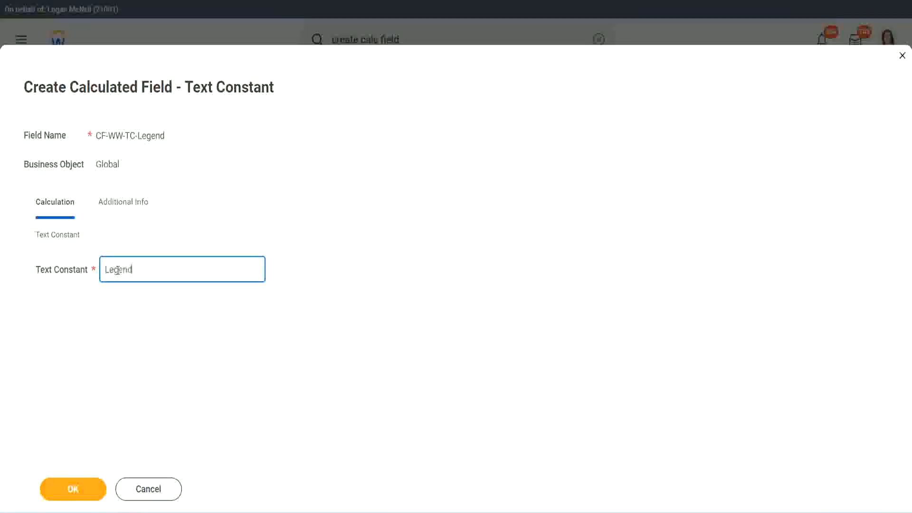
left_click(79, 490)
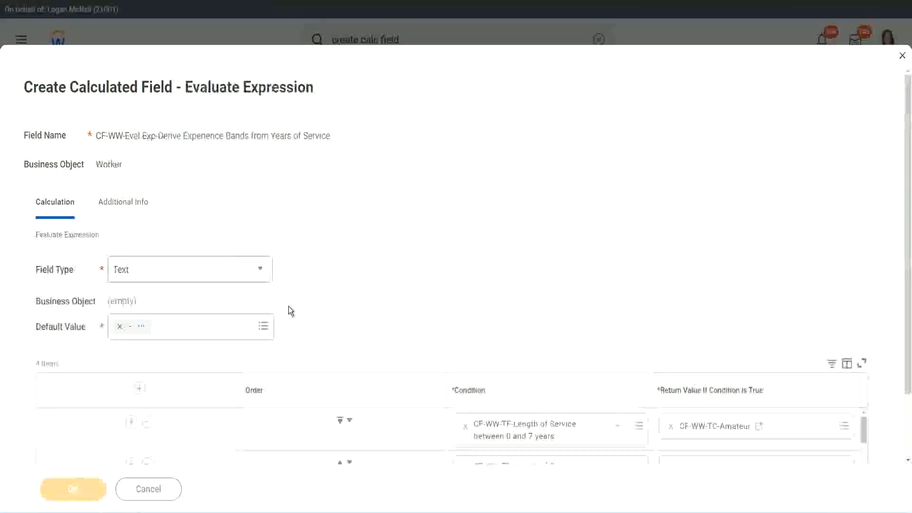
Step: Check the default value, conditions and return values of the Evaluate Expression calculated field and save it
scroll(483, 254, "down", 3)
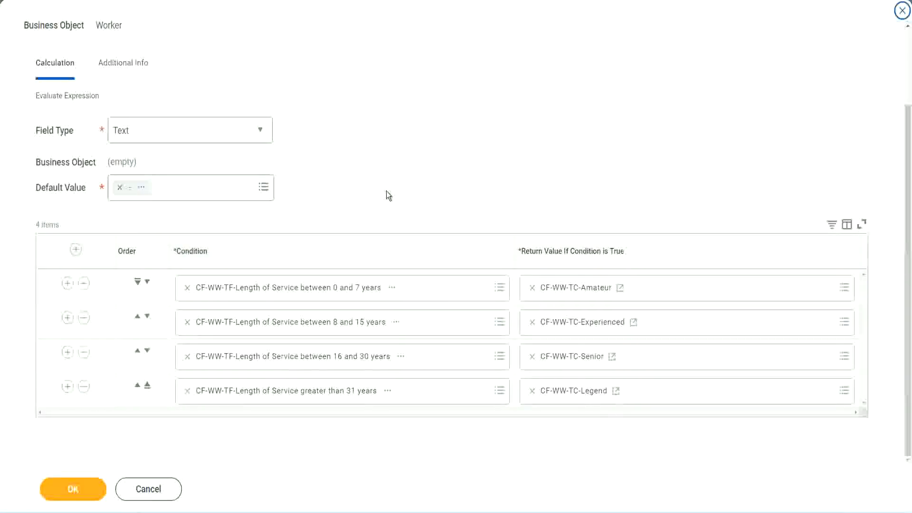
scroll(386, 190, "up", 2)
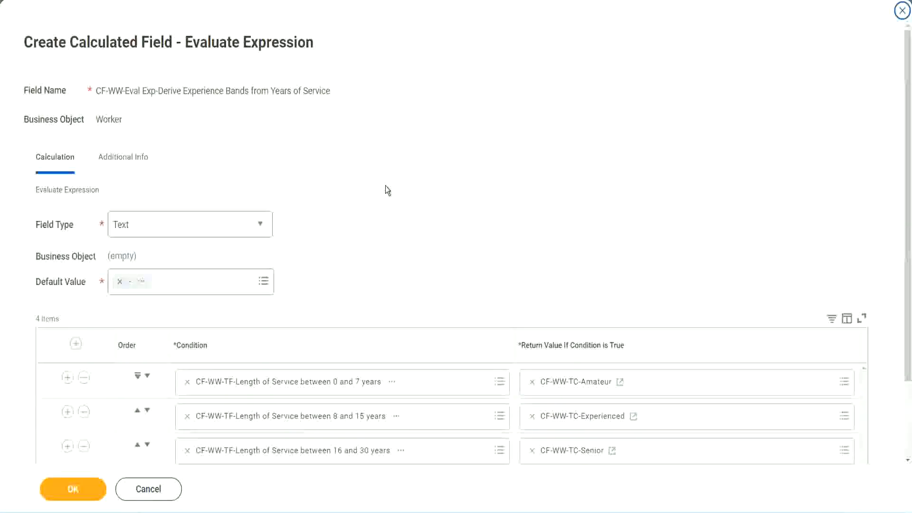
scroll(386, 186, "down", 2)
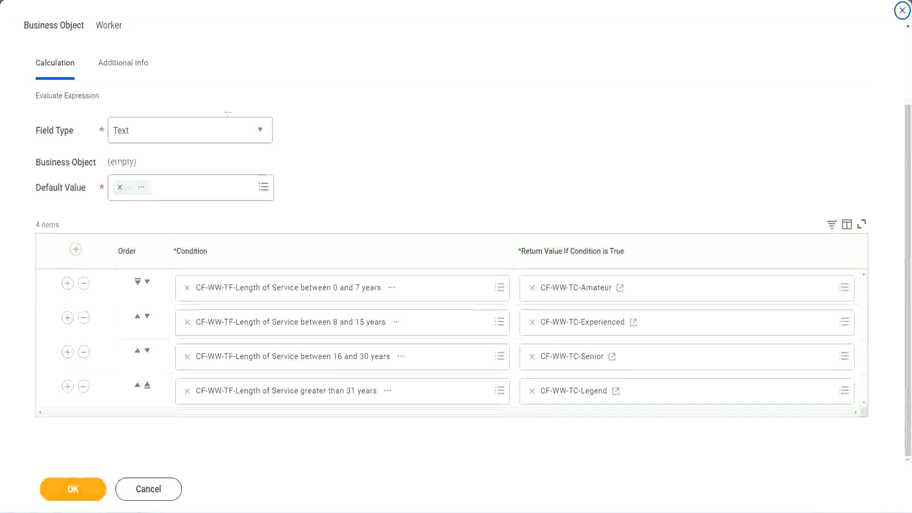
left_click_drag(584, 134, 592, 230)
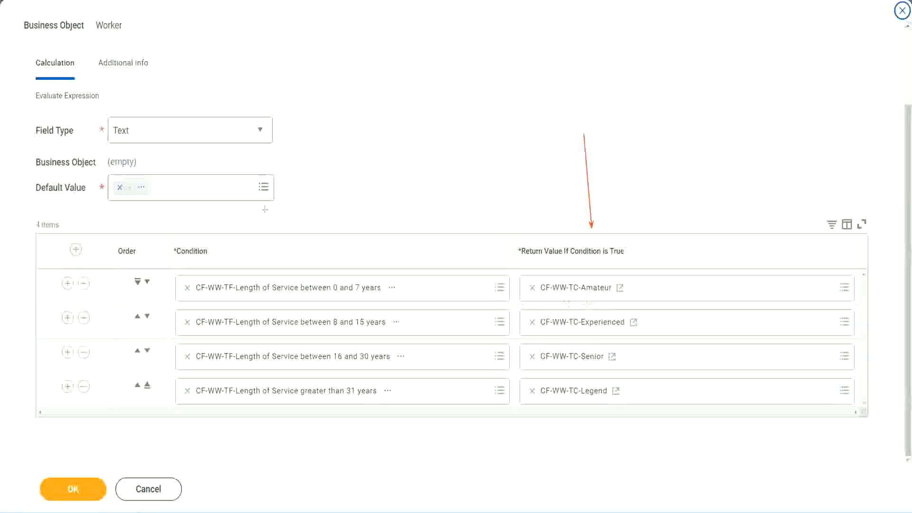
left_click_drag(113, 81, 116, 115)
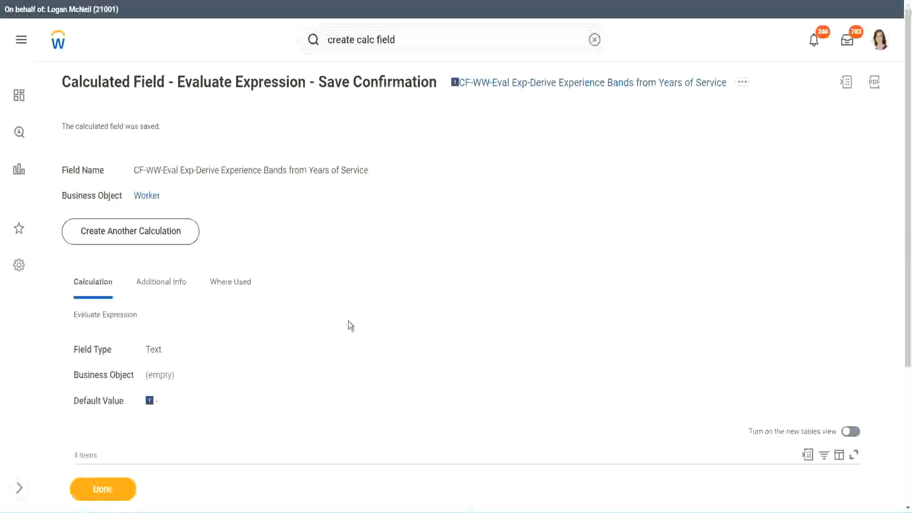
Step: Review the saved definition and copy the field name CF-WW-Eval Exp-Derive Experience Bands from Years of Service
scroll(348, 317, "down", 4)
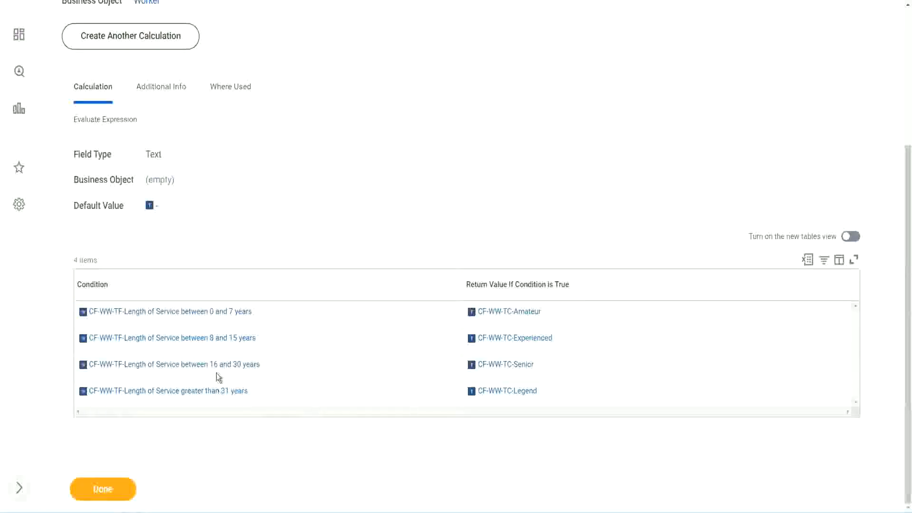
scroll(253, 283, "up", 4)
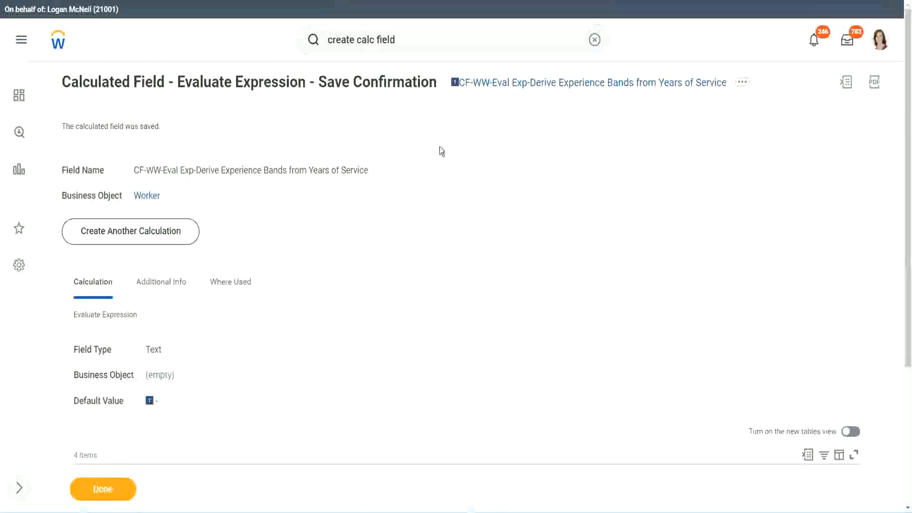
right_click(535, 87)
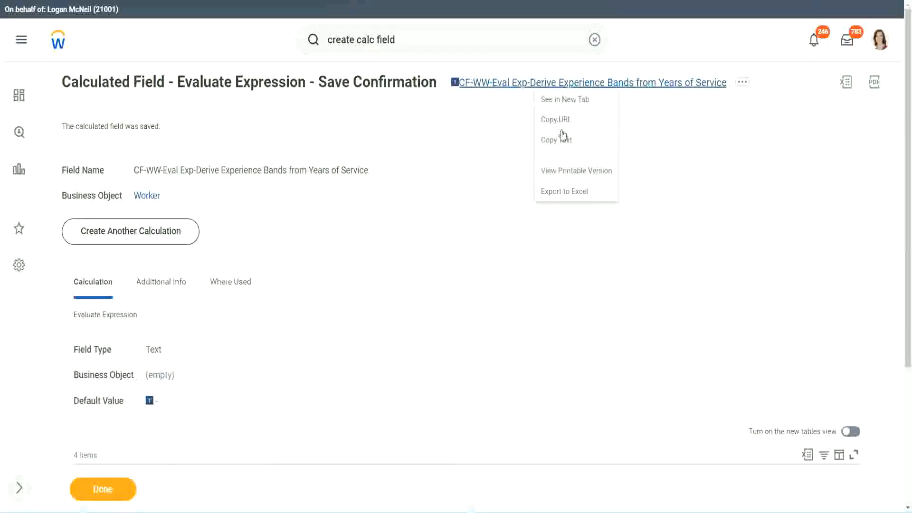
left_click(560, 143)
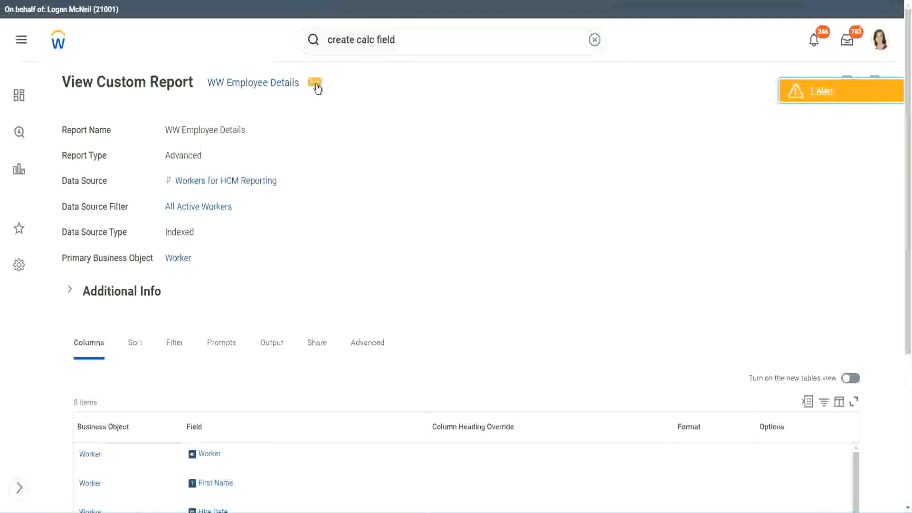
Step: Open the WW Employee Details custom report for editing
left_click(316, 84)
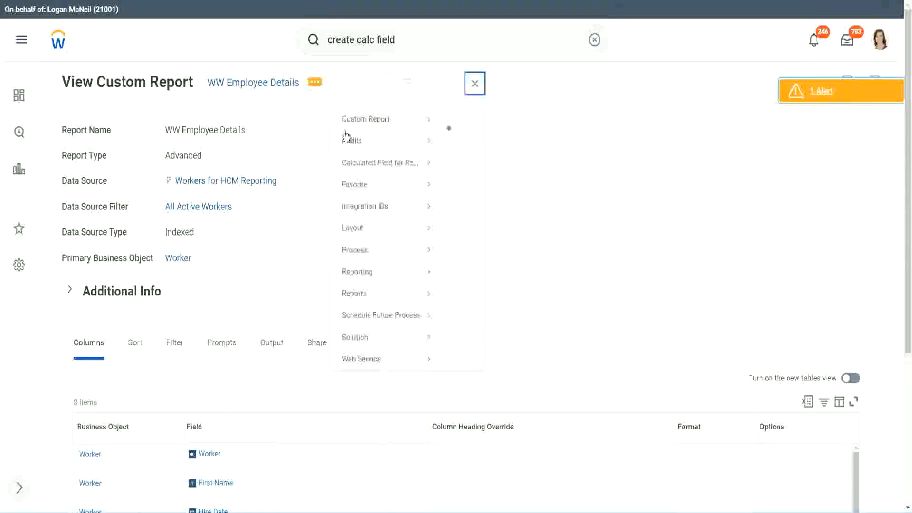
mouse_move(373, 136)
left_click(463, 138)
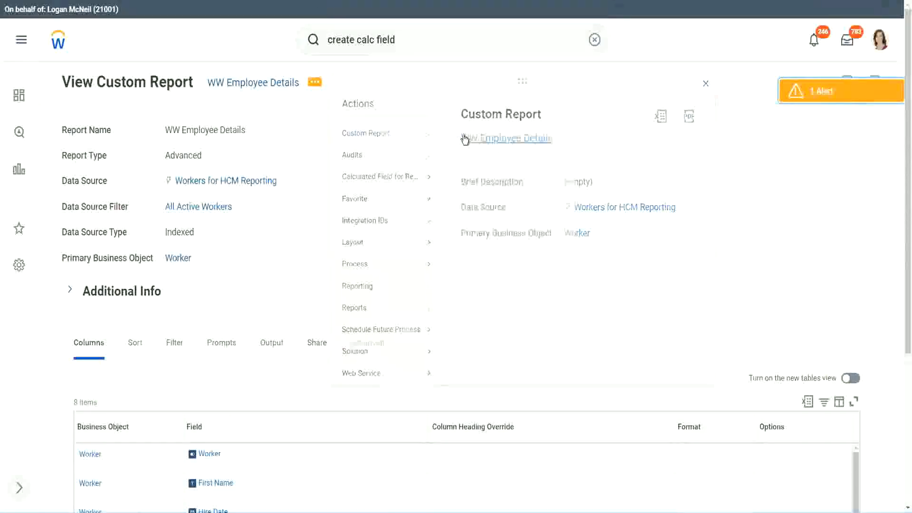
Step: Add a Worker row at the end of the report columns, below # of Years of Service, and remove the Years of Service row
scroll(332, 204, "down", 4)
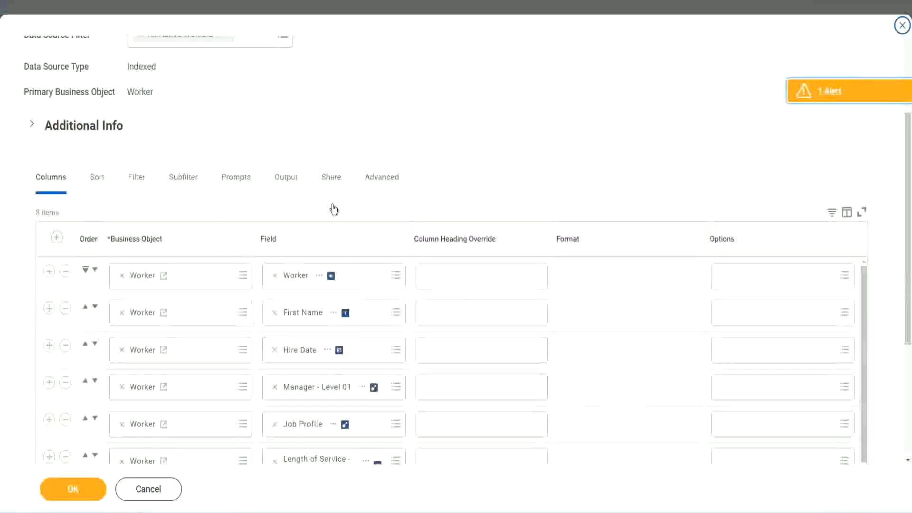
scroll(330, 211, "down", 2)
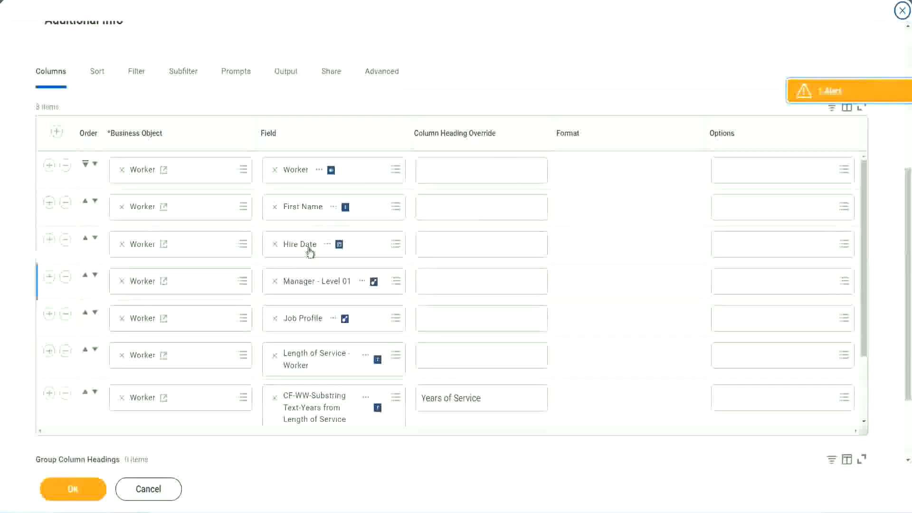
left_click(49, 394)
scroll(320, 276, "down", 1)
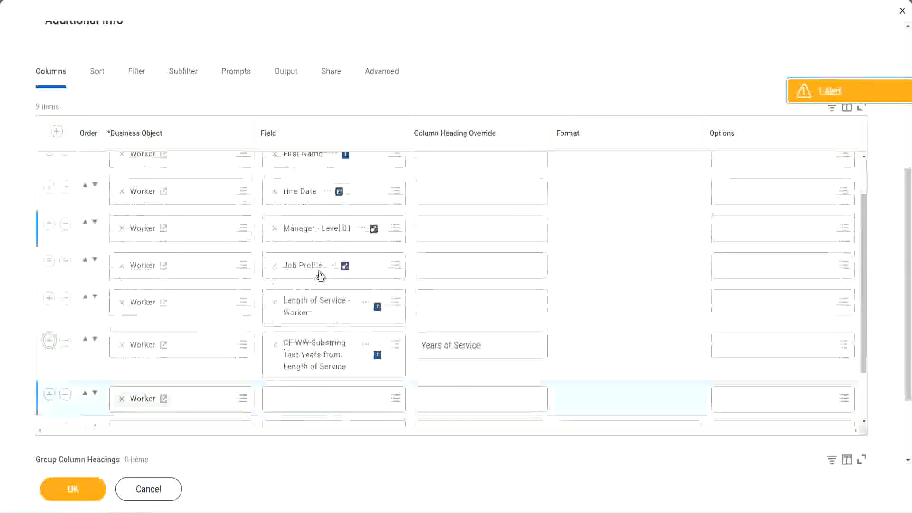
scroll(321, 275, "down", 4)
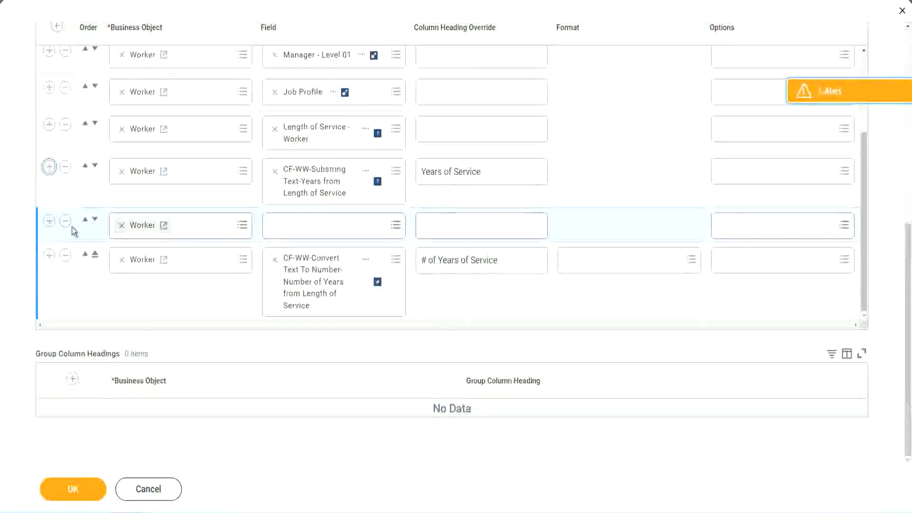
left_click(94, 219)
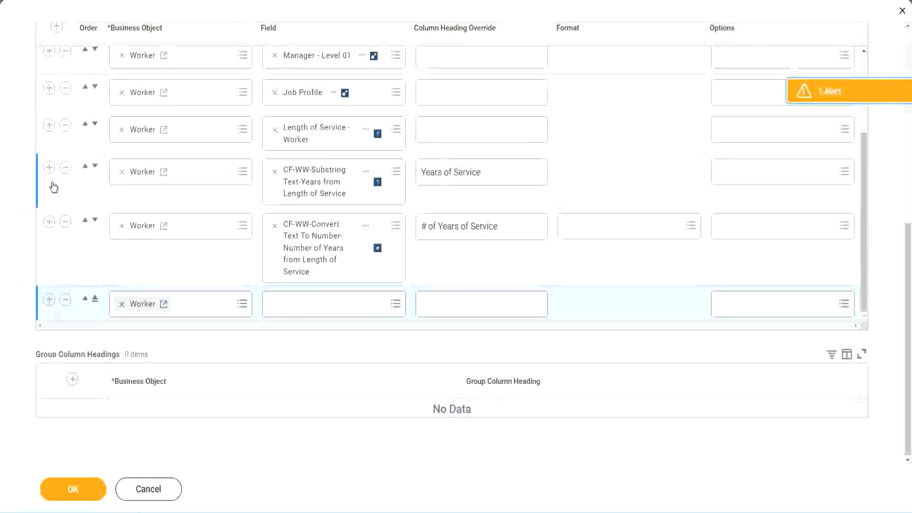
left_click(66, 167)
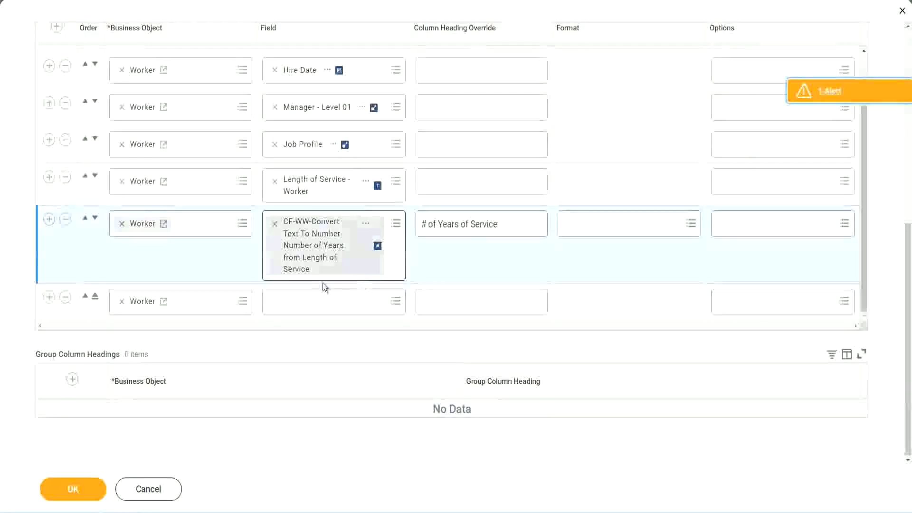
Step: Set the new row's field to CF-WW-Eval Exp-Derive Experience Bands from Years of Service, override its column heading with Experience Bands, and save the report
left_click(298, 303)
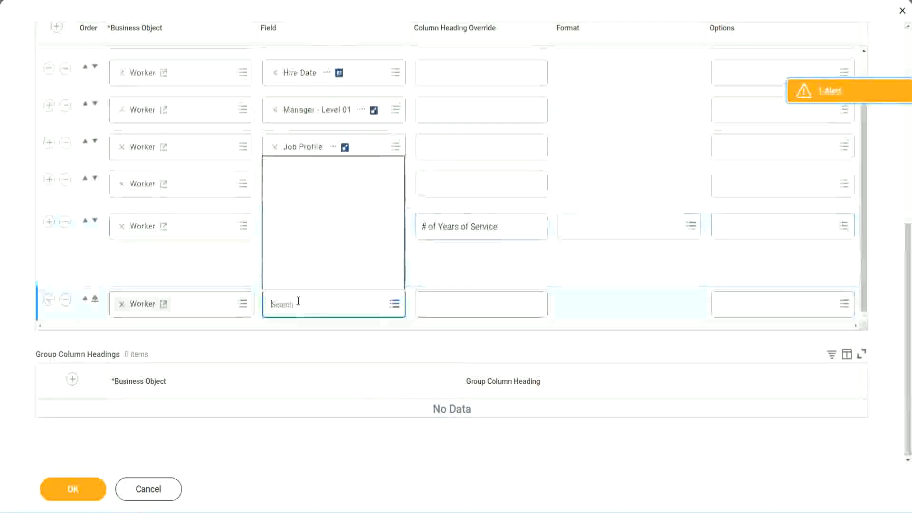
key("ctrl+v")
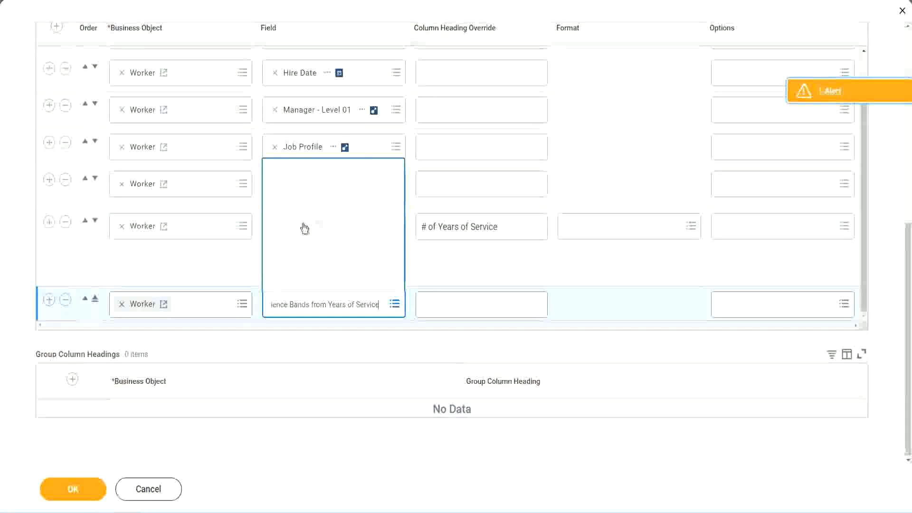
left_click(464, 273)
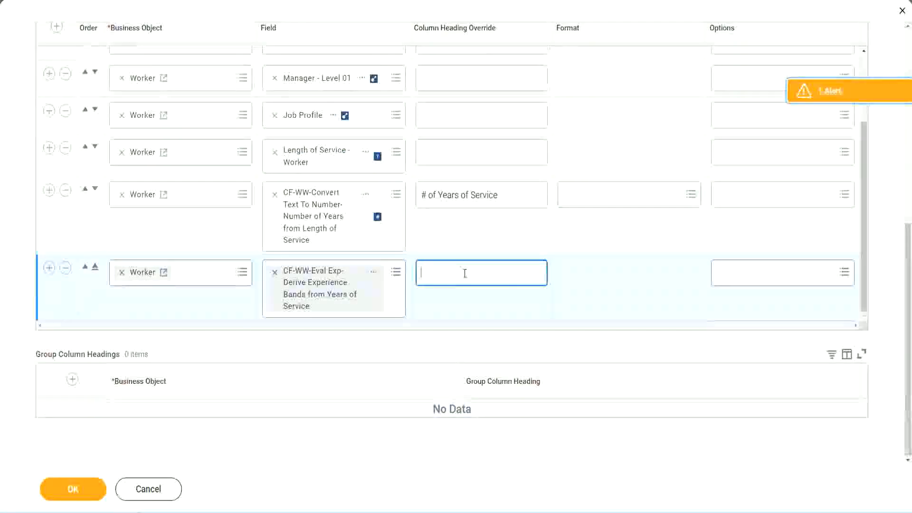
type("Exper")
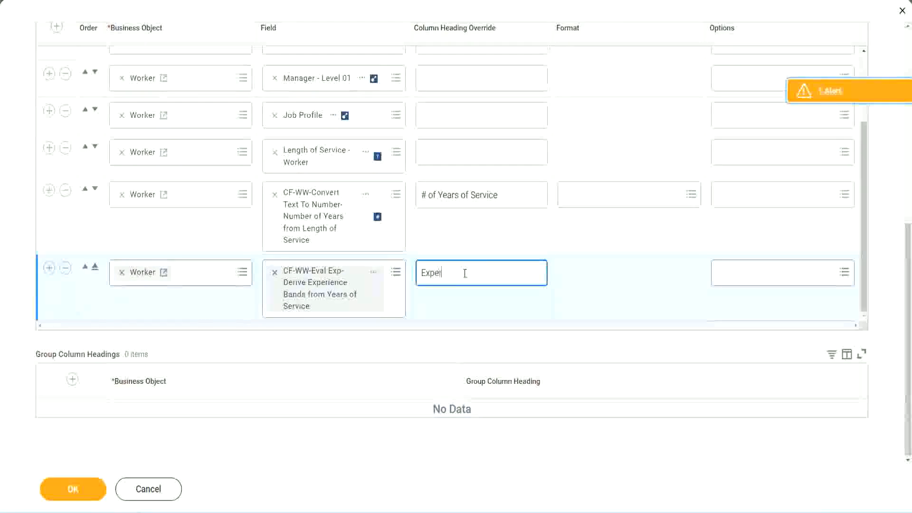
type("ience B")
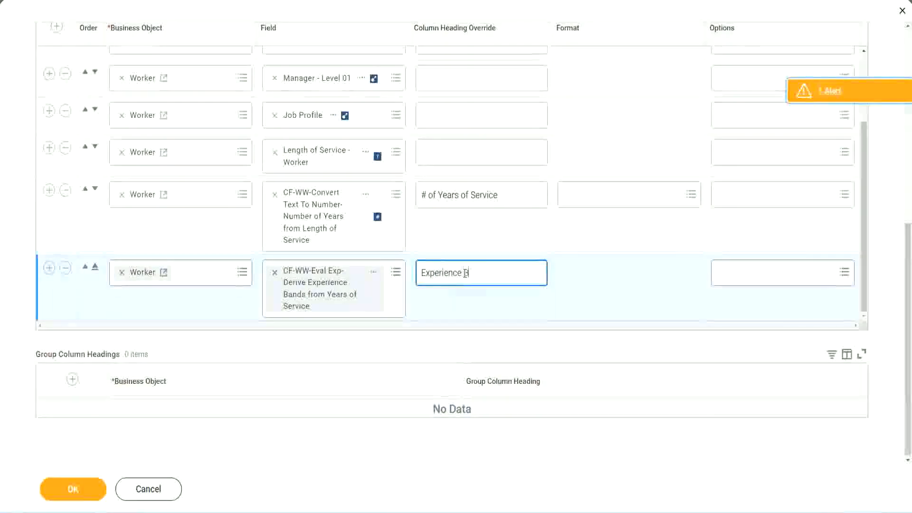
type("ands")
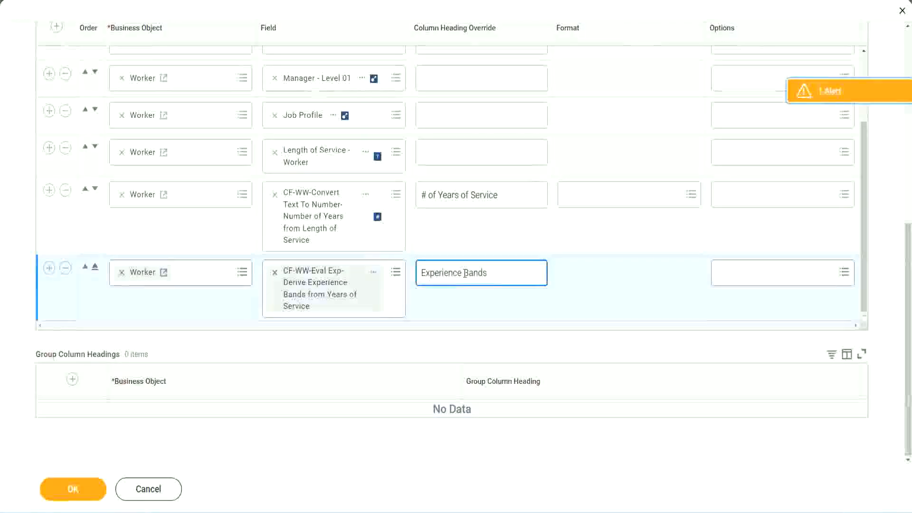
left_click(89, 490)
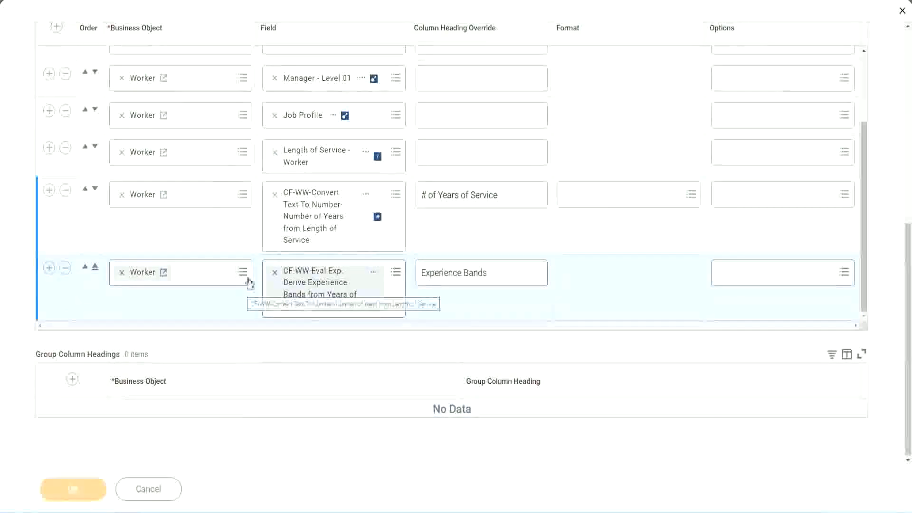
Step: Run the WW Employee Details report with the worker type, employee type and contingent worker type prompts left blank
scroll(263, 342, "down", 5)
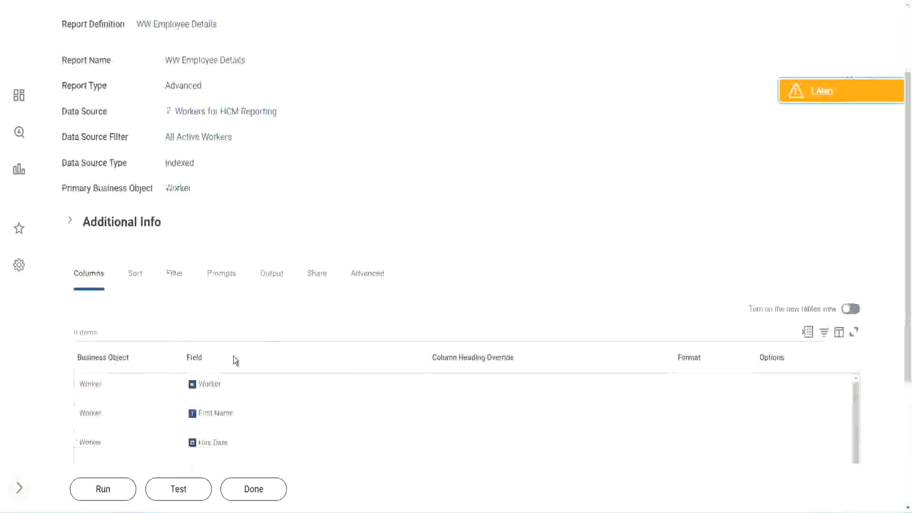
left_click(107, 497)
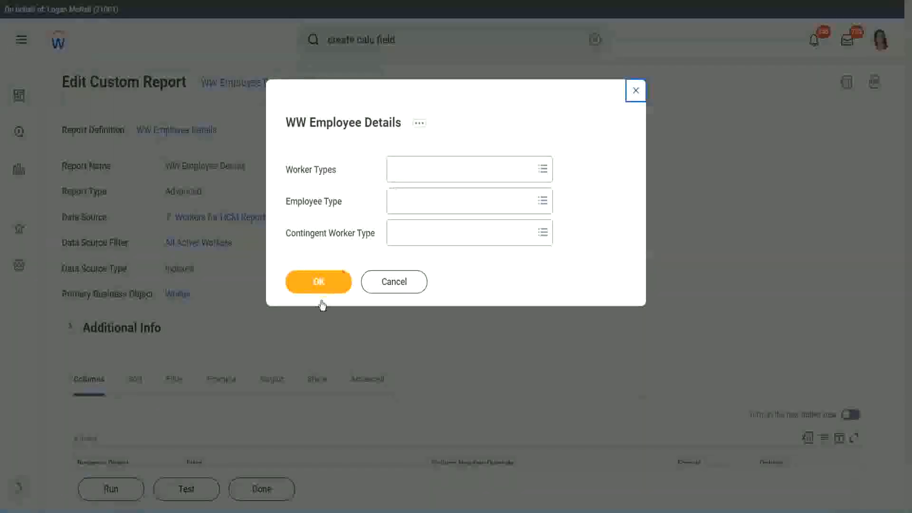
left_click(335, 273)
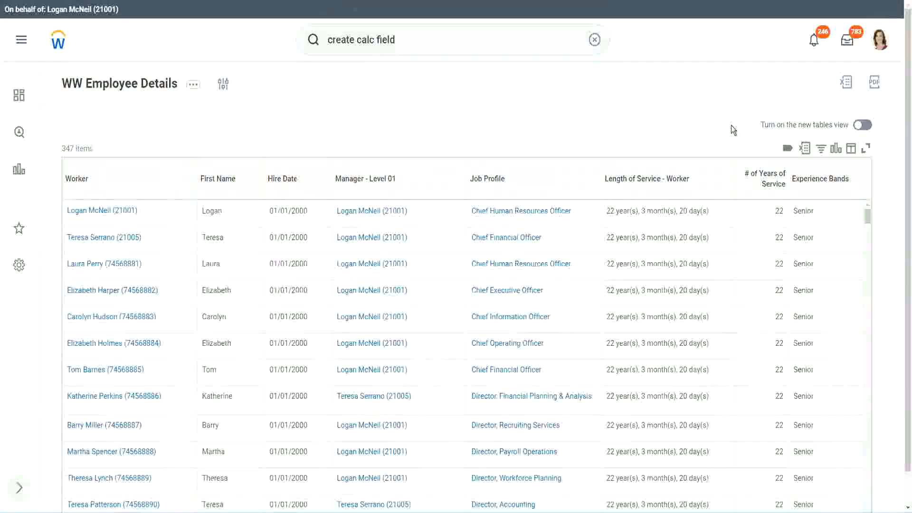
Step: Compare the first worker's years of service and experience band with the 16 - 30 years Senior definition in the Notepad++ notes
scroll(731, 125, "down", 1)
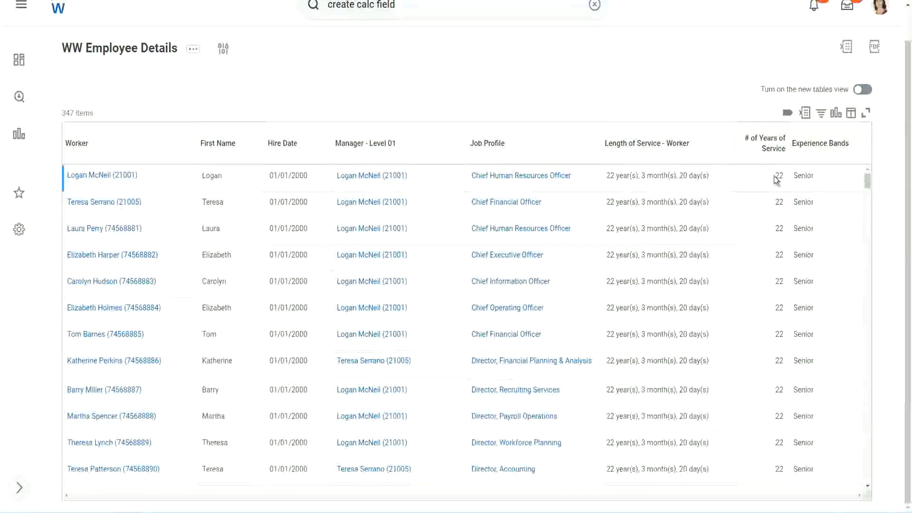
left_click_drag(775, 177, 785, 177)
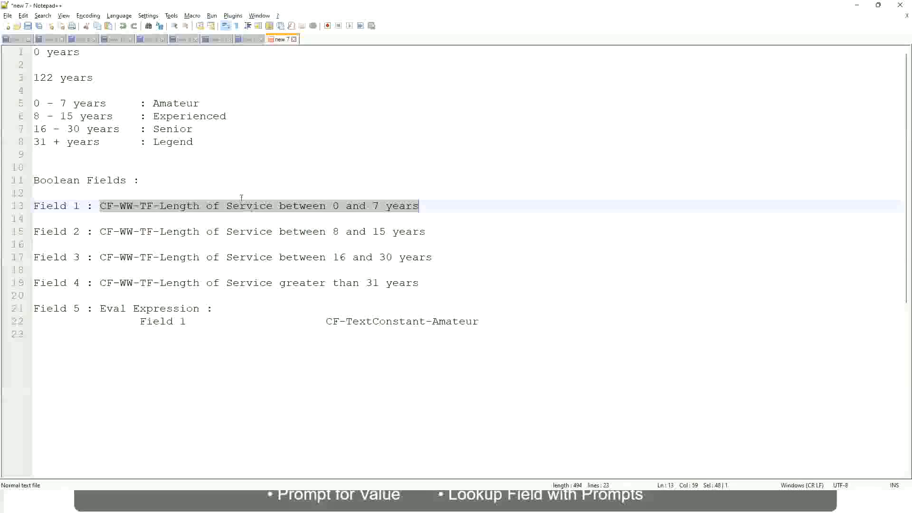
left_click(137, 167)
left_click(157, 129)
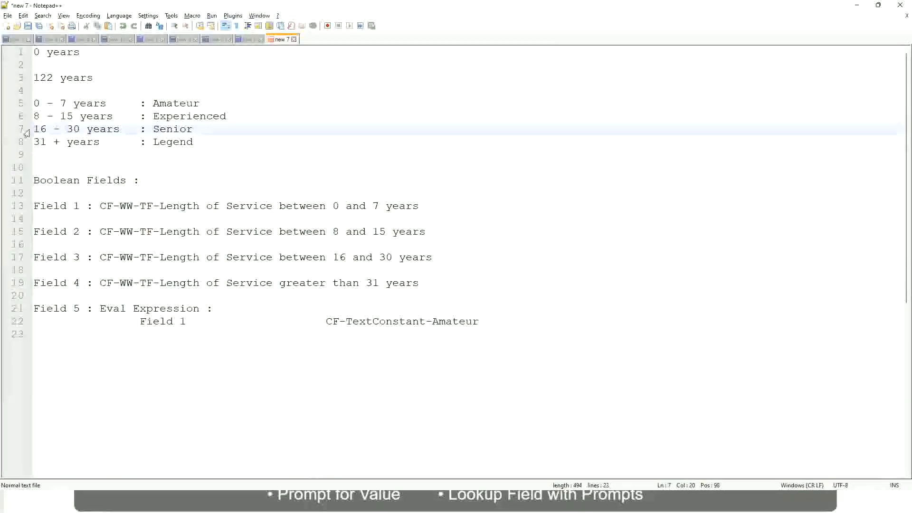
left_click_drag(32, 130, 87, 131)
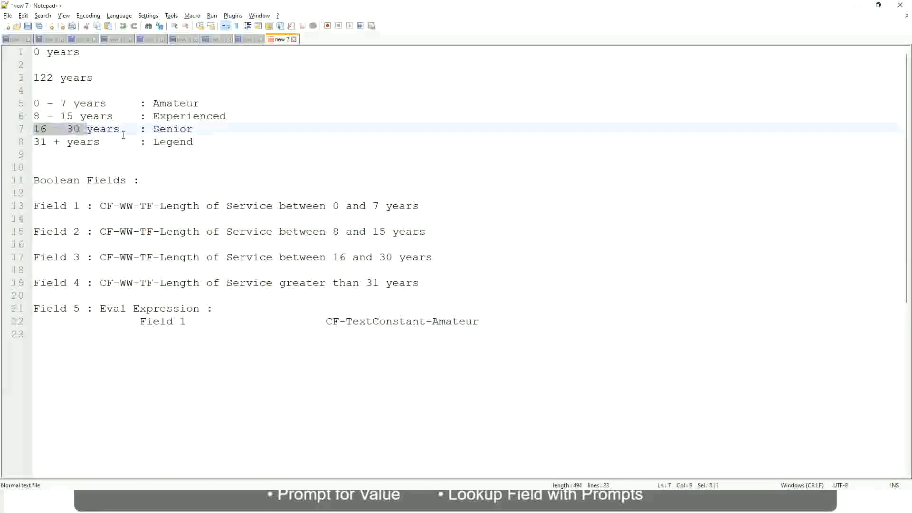
double_click(167, 131)
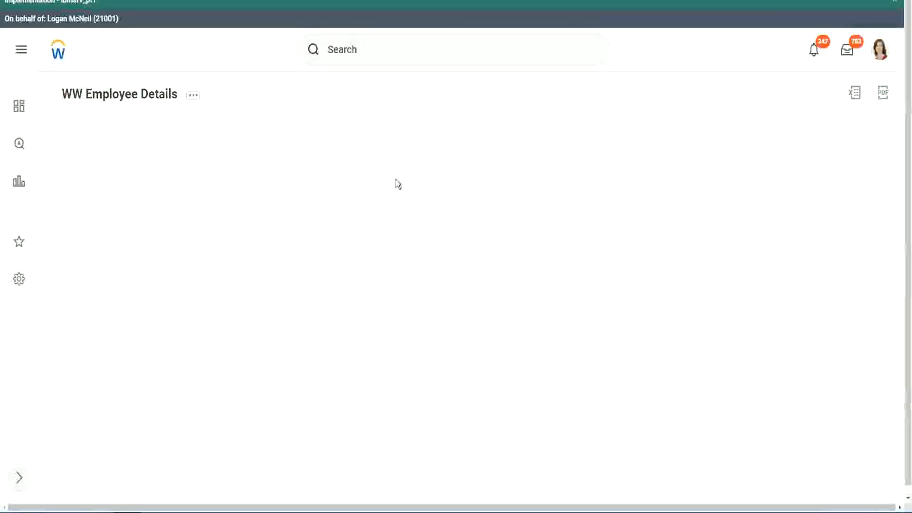
Step: Switch back to the Workday report and check the # of Years of Service values against Experience Bands across the rows
scroll(784, 287, "down", 2)
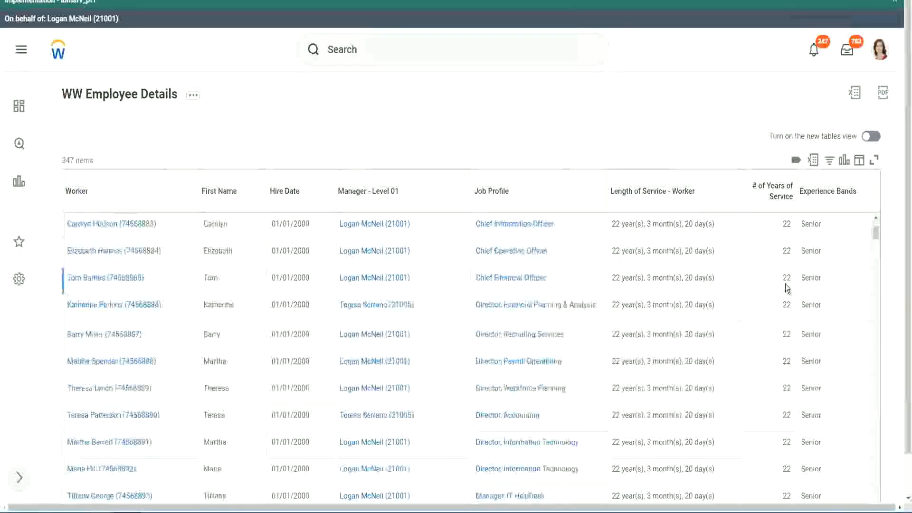
scroll(789, 289, "down", 5)
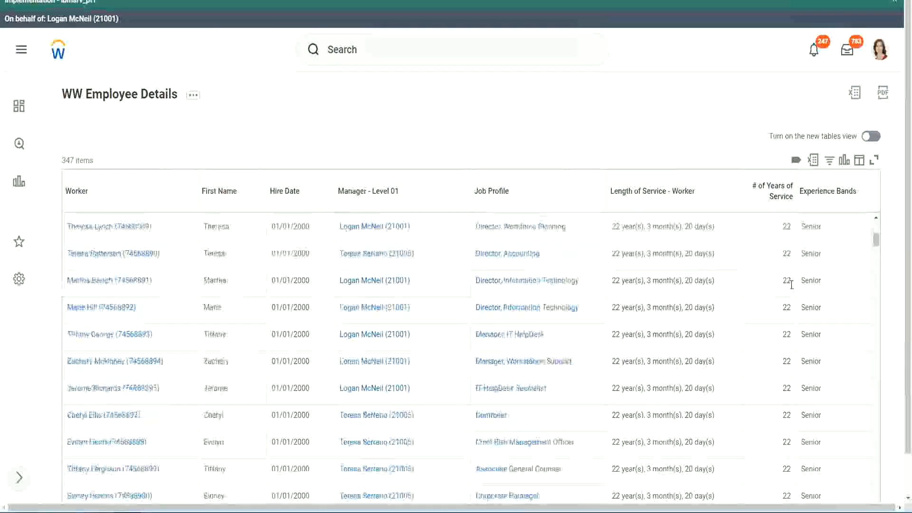
scroll(794, 315, "down", 5)
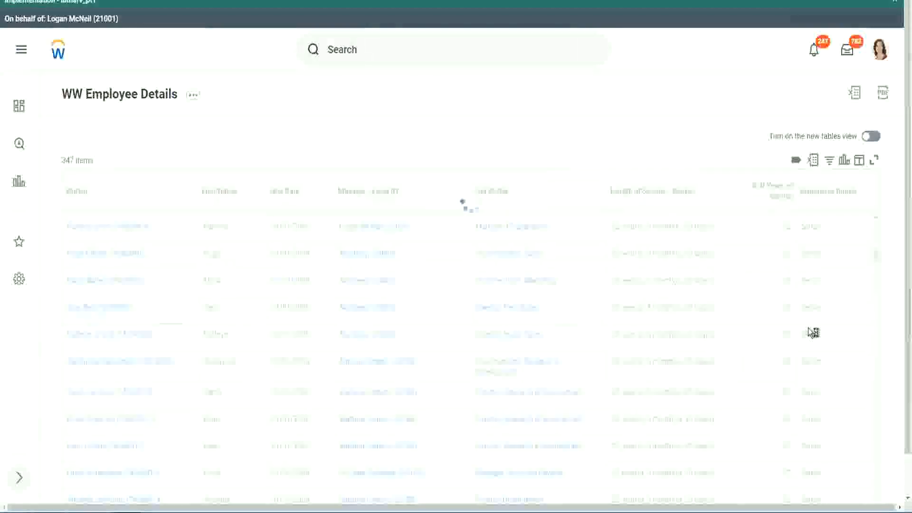
scroll(808, 327, "down", 1)
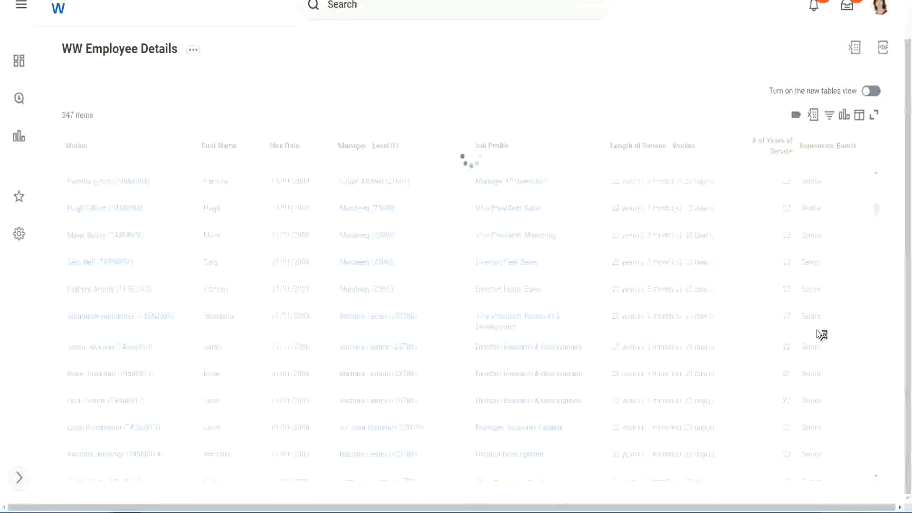
scroll(845, 267, "down", 5)
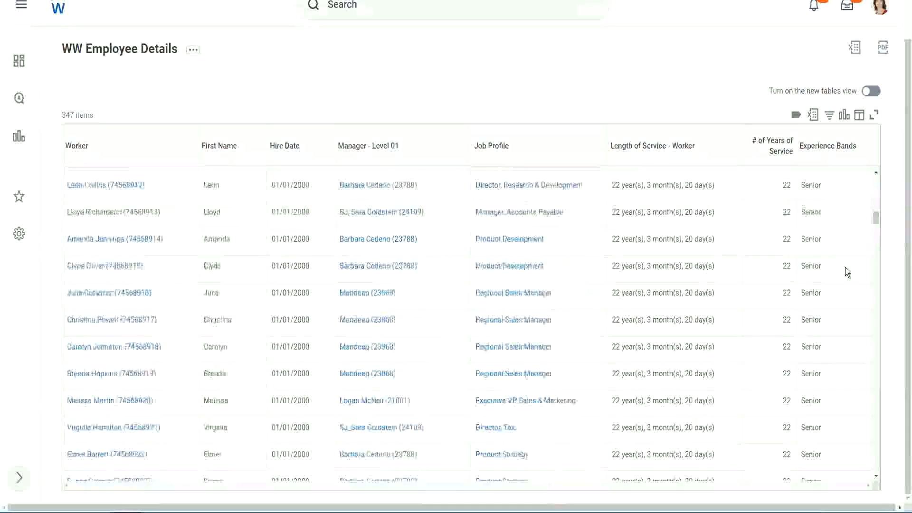
scroll(845, 267, "down", 4)
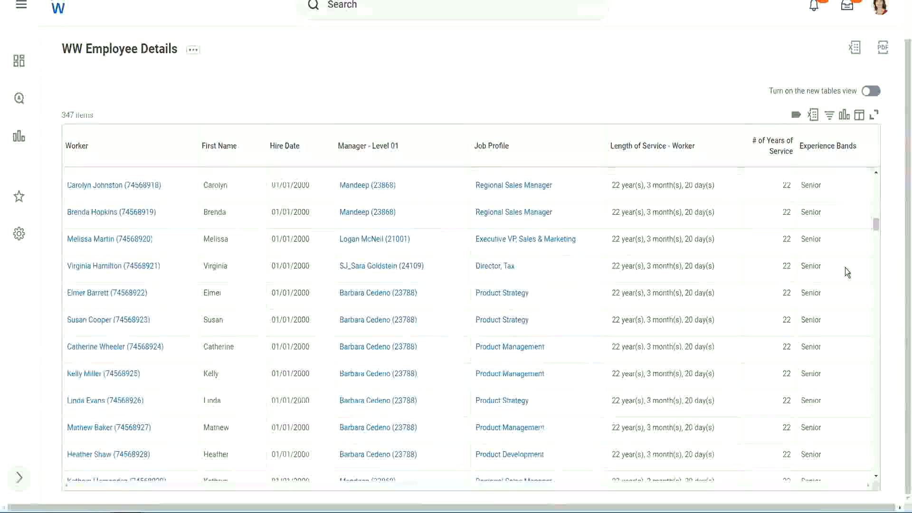
scroll(845, 267, "down", 8)
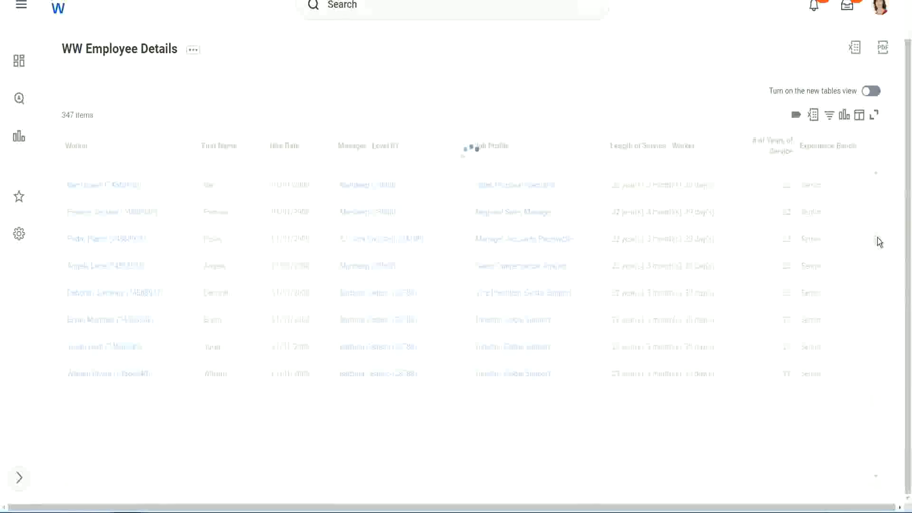
Step: Filter the Experience Bands column of the report results for values containing Amateur
left_click(832, 155)
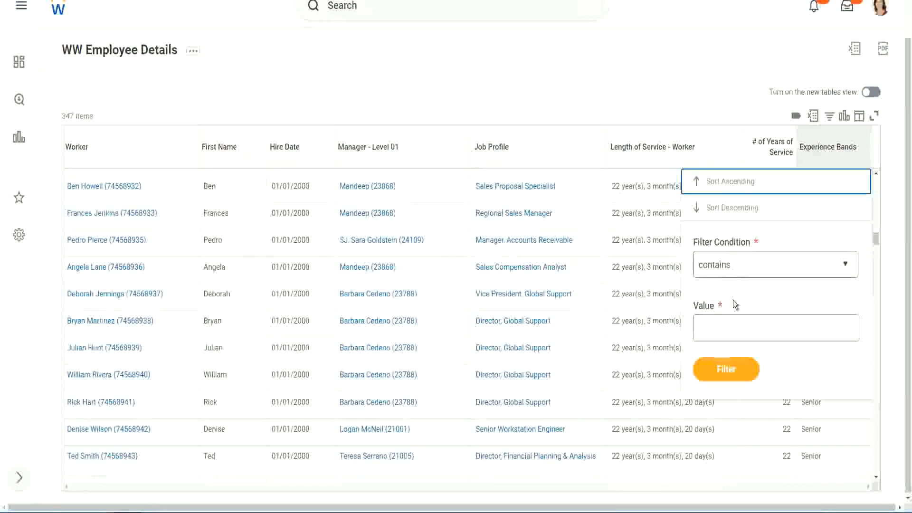
left_click(722, 319)
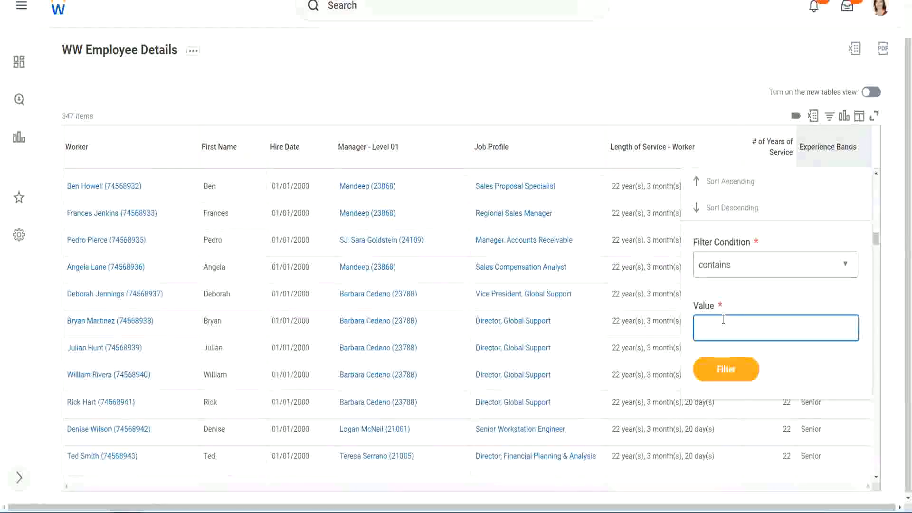
type("Amate")
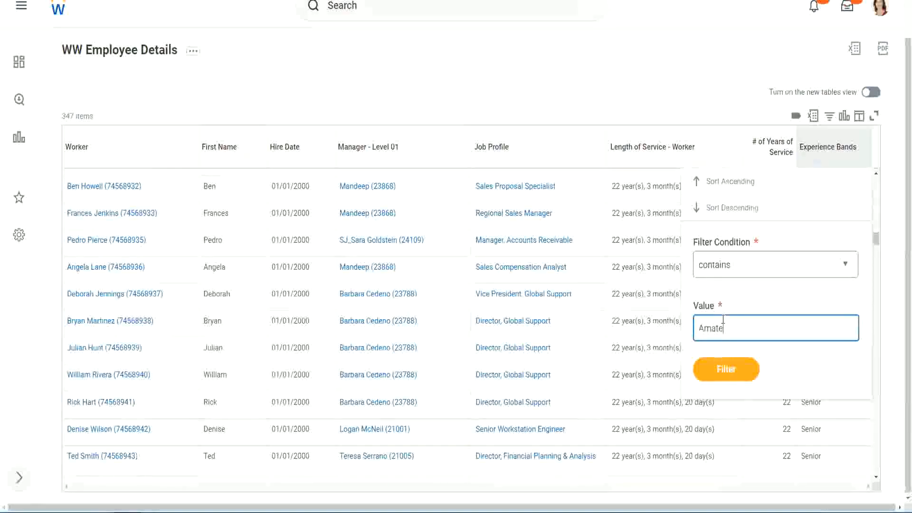
type("ur")
left_click(719, 375)
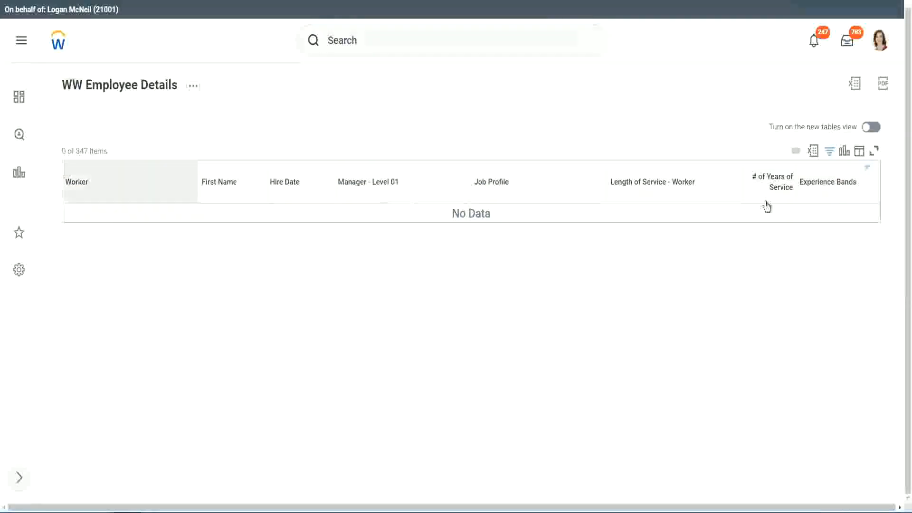
Step: Change the Experience Bands column filter to show the Legend workers
left_click(824, 184)
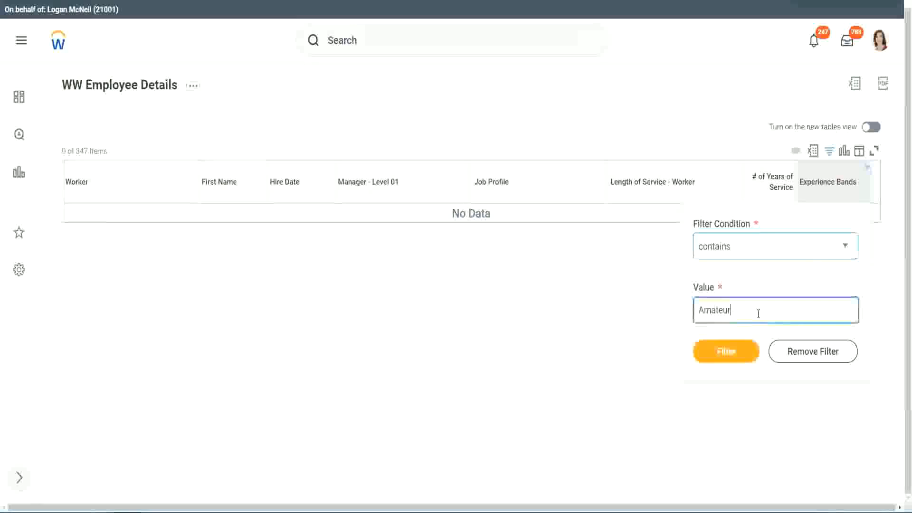
key("ctrl+a")
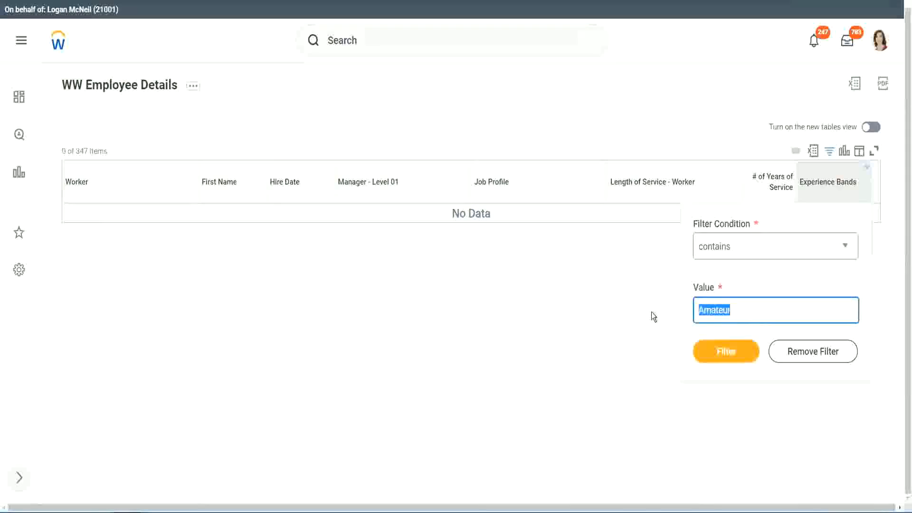
key("Return")
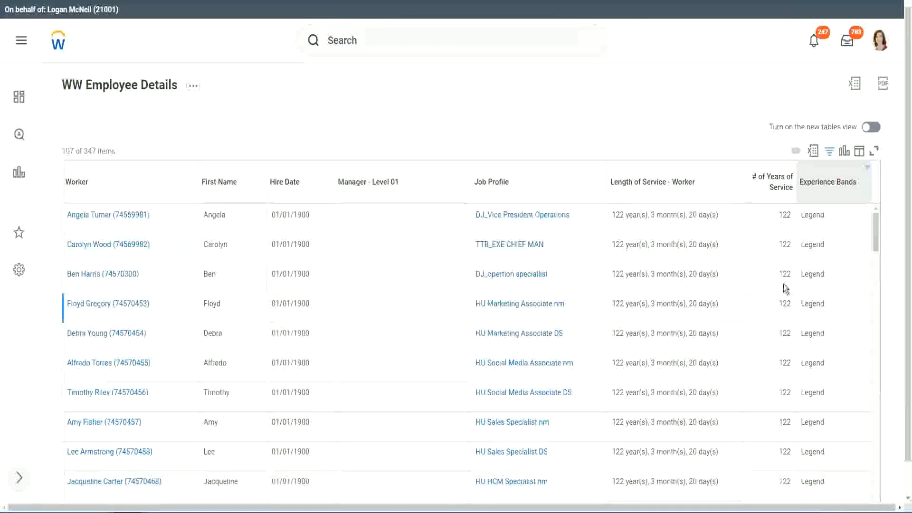
Step: Examine the Legend workers through to the last row, checking their hire dates and # of Years of Service against the band
scroll(783, 284, "down", 10)
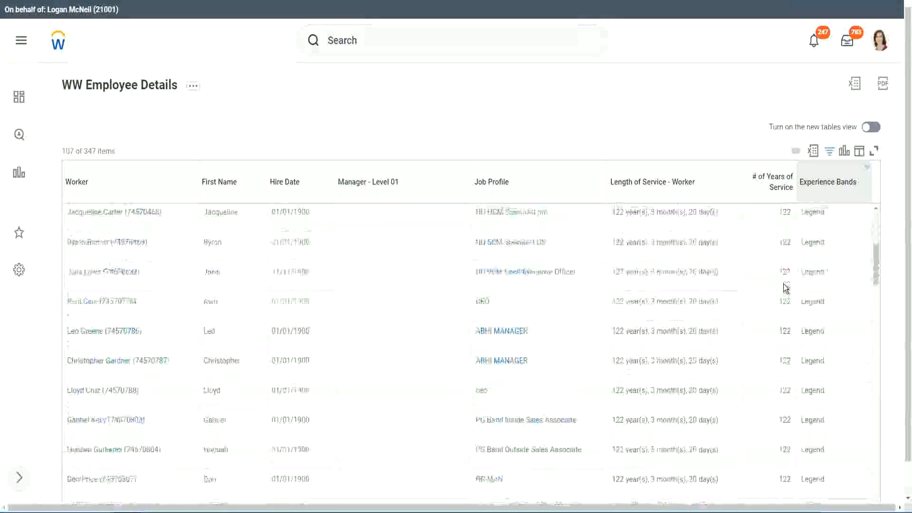
scroll(783, 284, "down", 3)
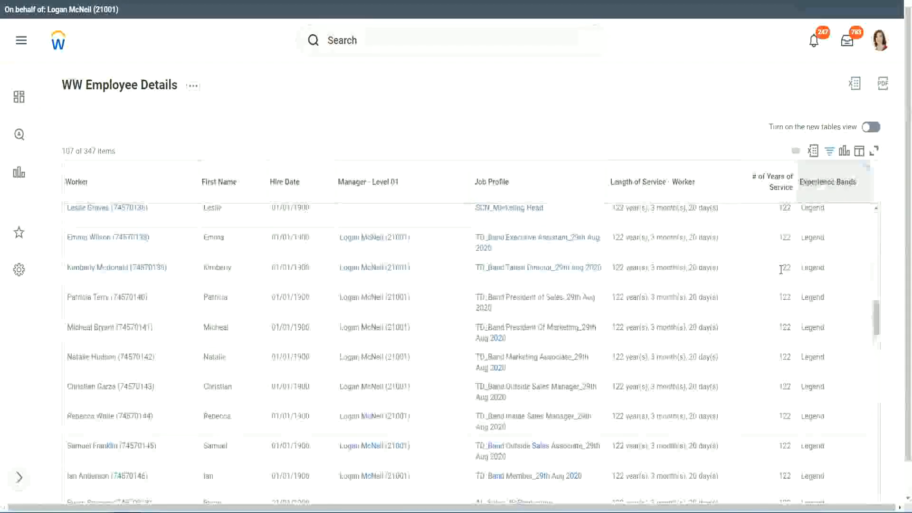
scroll(781, 269, "down", 10)
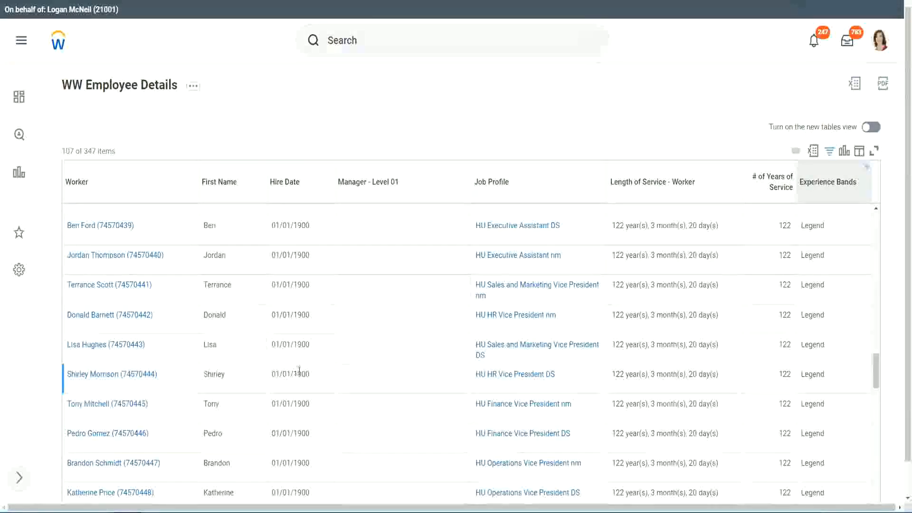
double_click(301, 374)
scroll(776, 357, "down", 5)
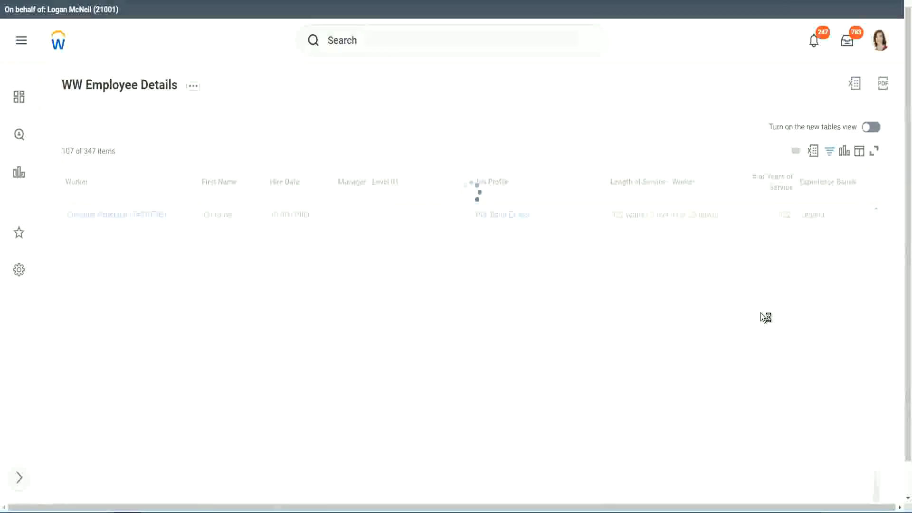
scroll(761, 313, "down", 5)
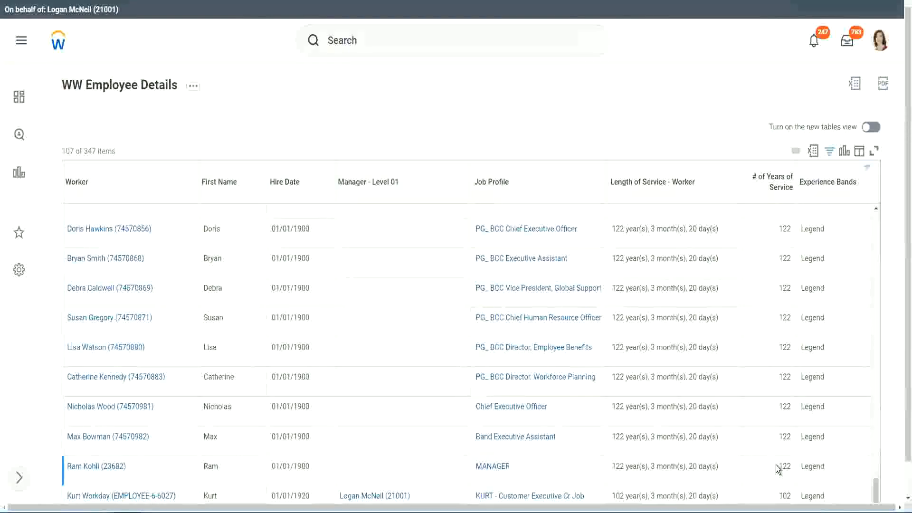
double_click(785, 495)
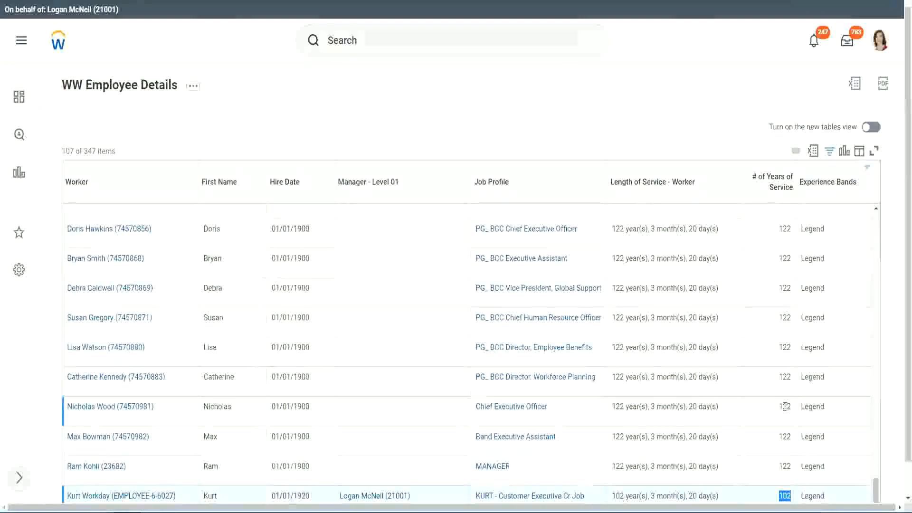
Step: Check # of Years of Service in the last Legend rows, and change the Experience Bands column filter to values containing Experienced
left_click_drag(784, 406, 791, 406)
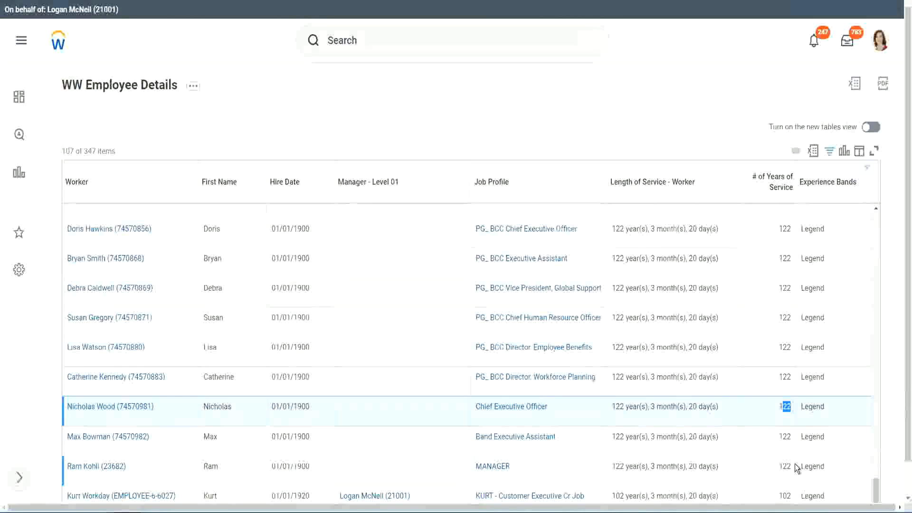
left_click(769, 382)
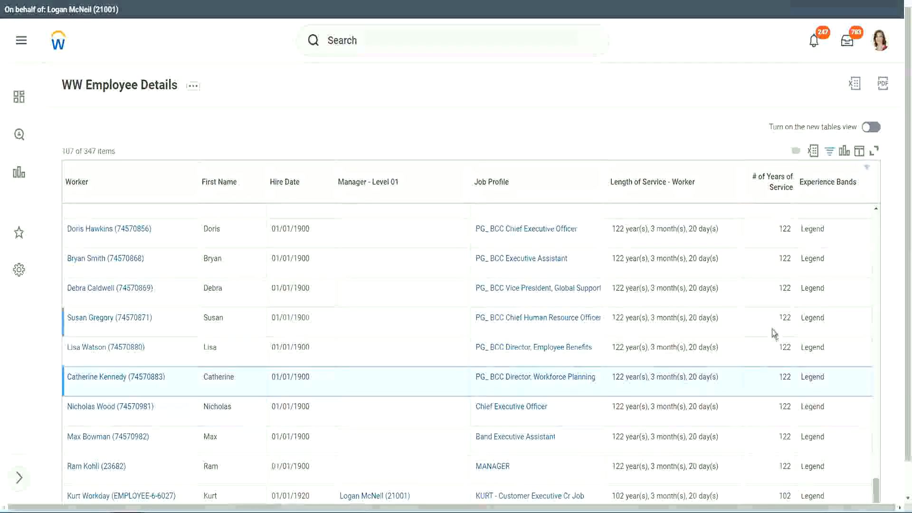
left_click(833, 186)
left_click(746, 363)
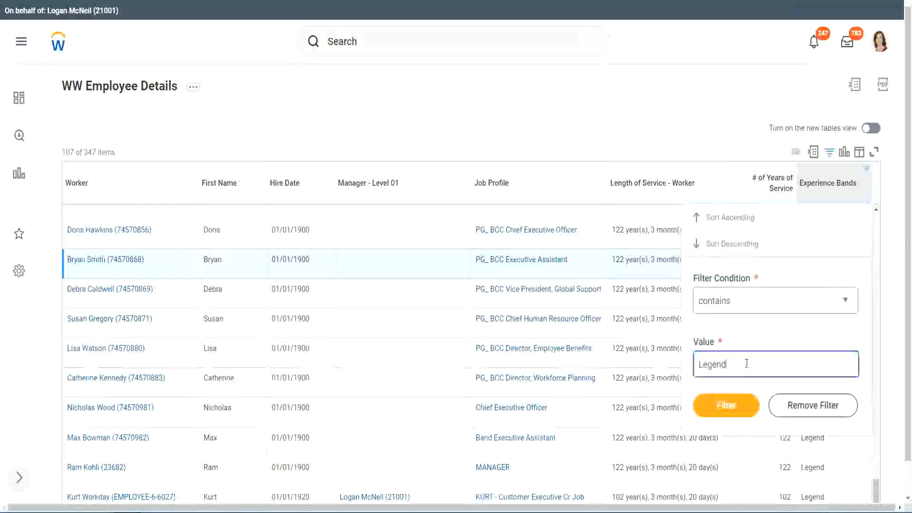
left_click_drag(746, 364, 630, 367)
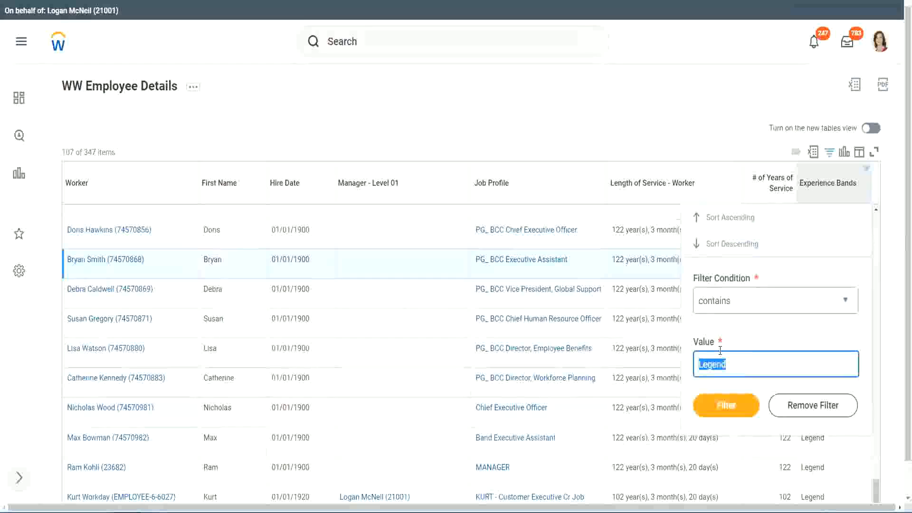
type("Ex")
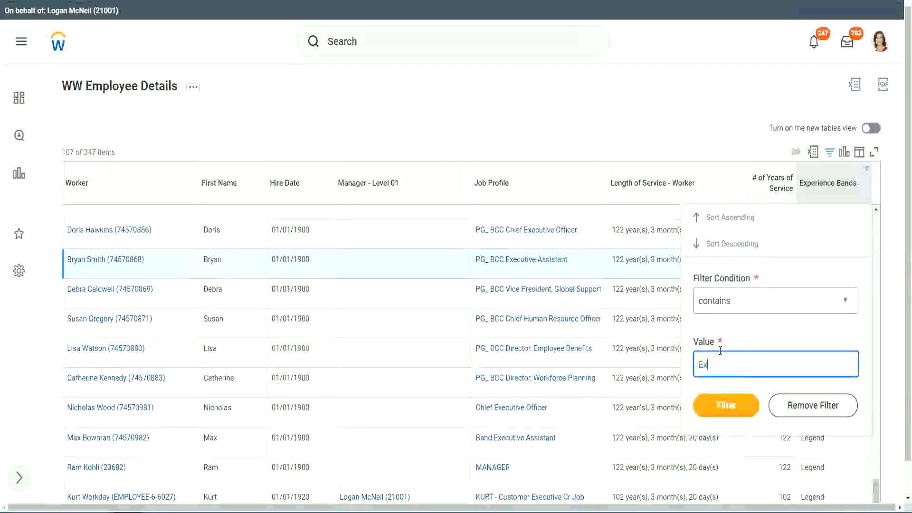
type("perienced")
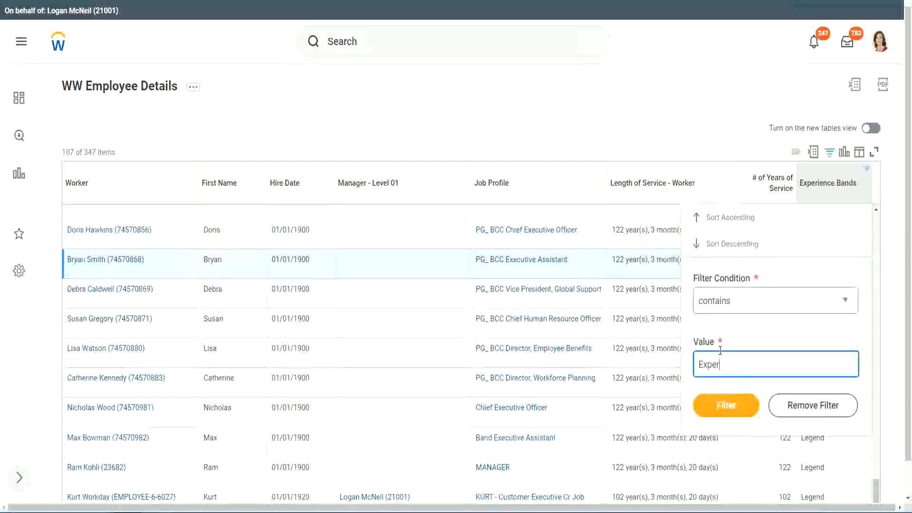
left_click(725, 407)
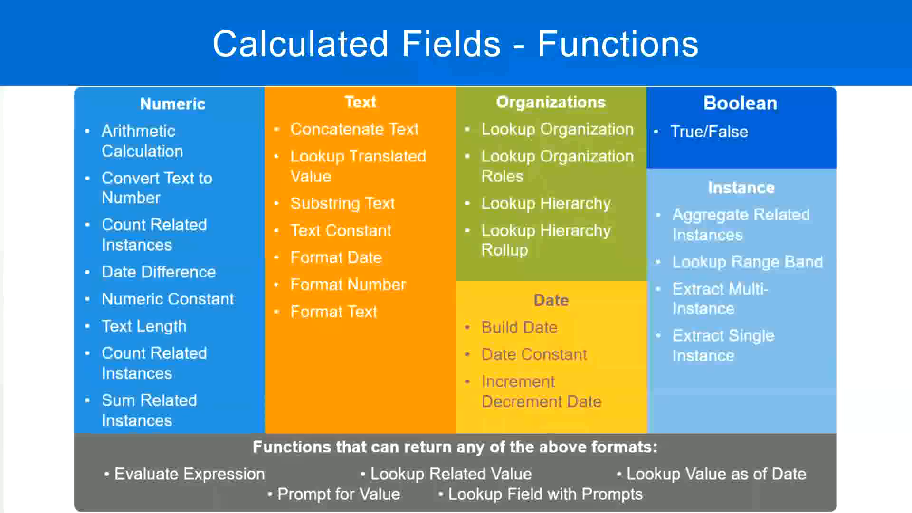
Step: Switch to the Notepad++ notes and review the years range defined for the Experienced band
key("alt+Tab")
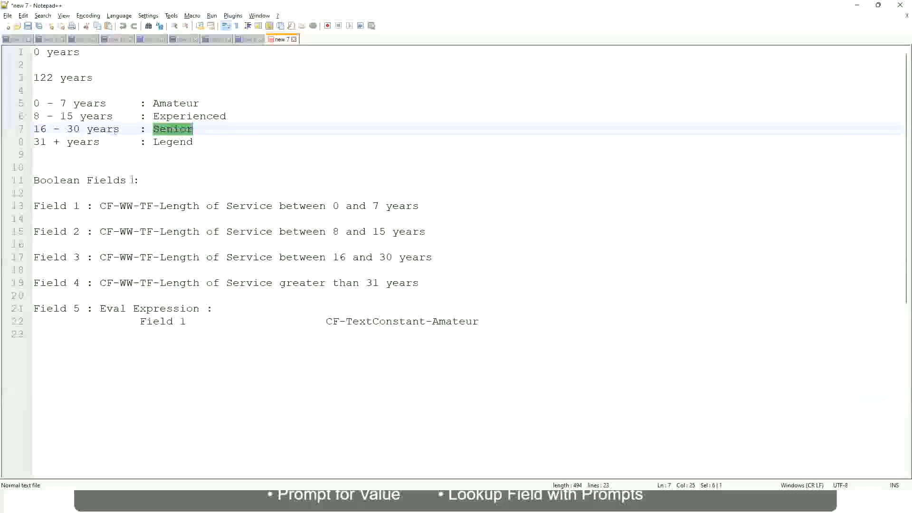
left_click(86, 118)
left_click_drag(40, 117, 72, 117)
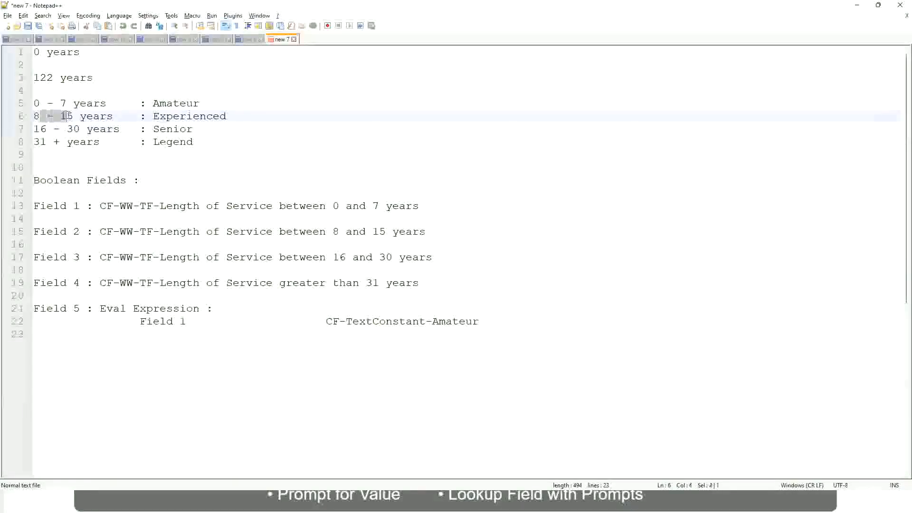
left_click(74, 117)
left_click(112, 117)
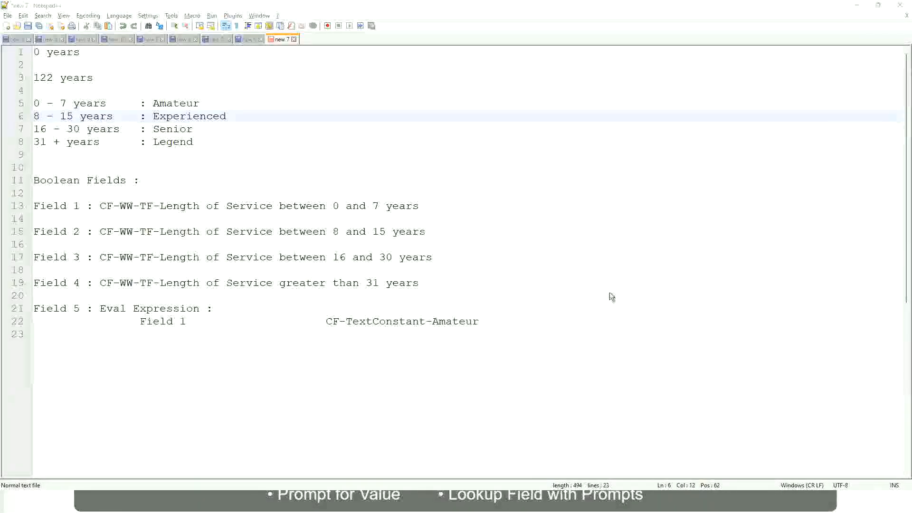
Step: Return to the Workday report and check the # of Years of Service of the Experienced workers against that band's range
key("alt+Tab")
scroll(790, 352, "down", 5)
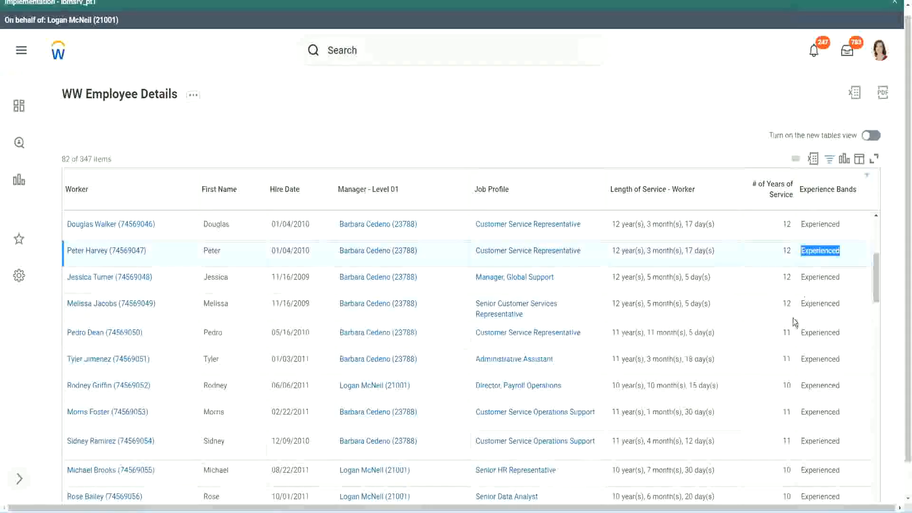
scroll(793, 323, "down", 2)
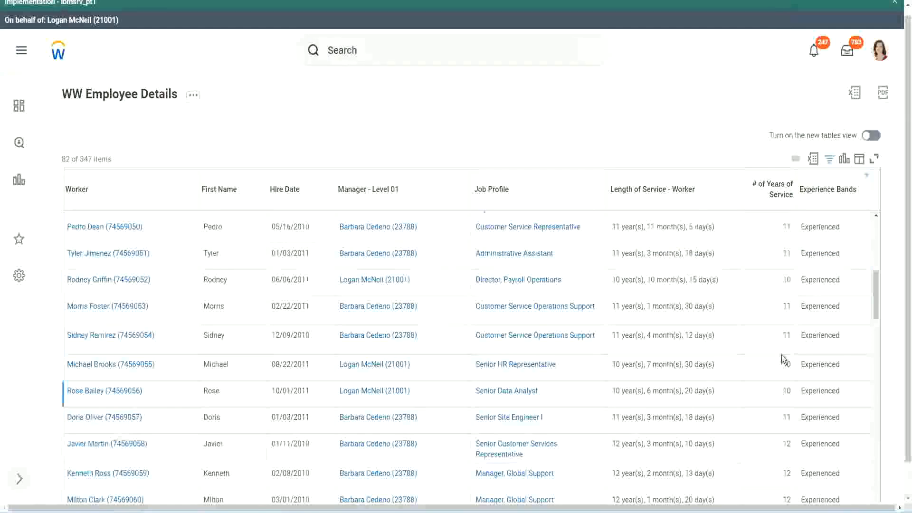
left_click(786, 335)
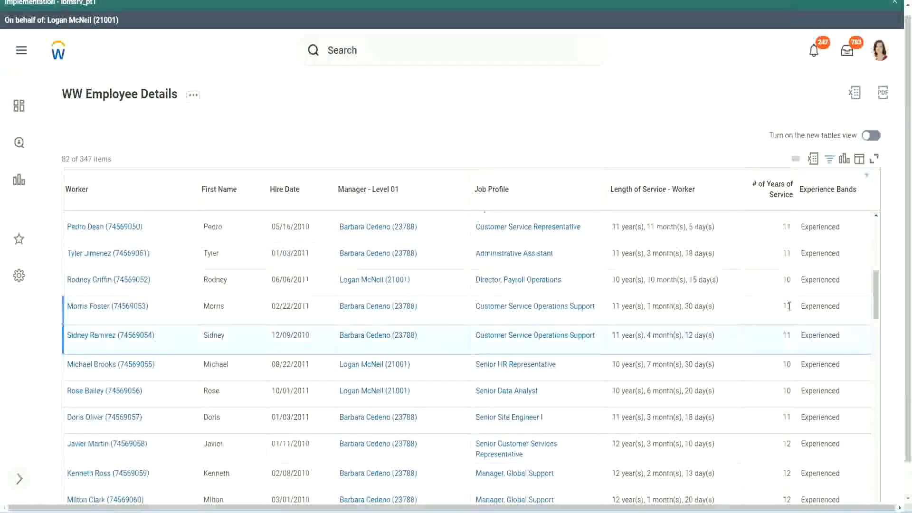
left_click(831, 304)
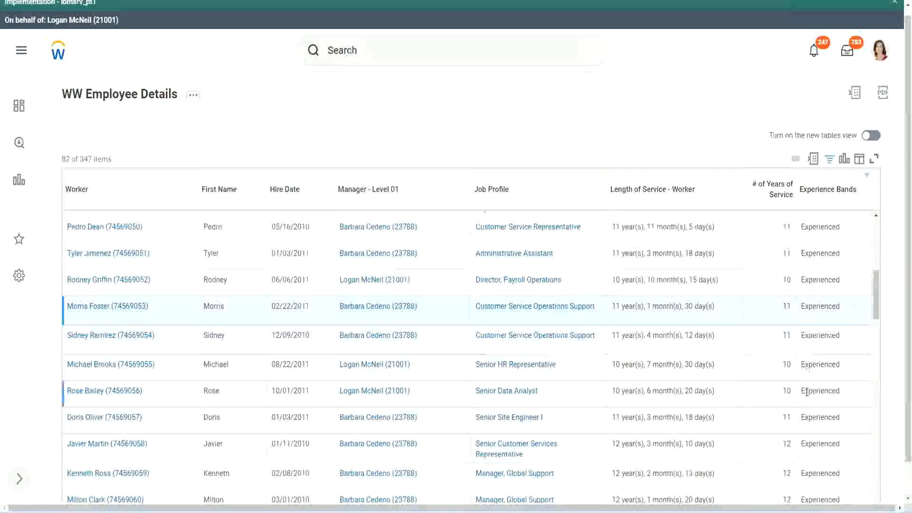
scroll(807, 393, "down", 15)
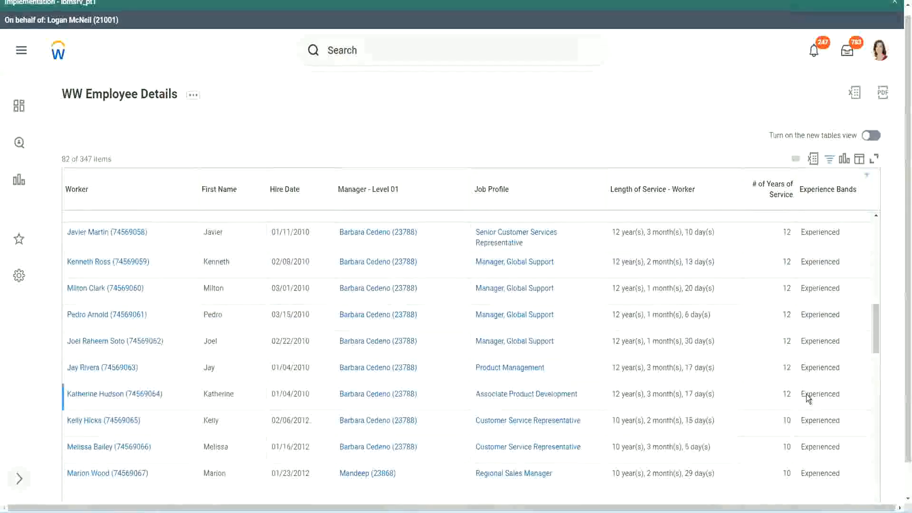